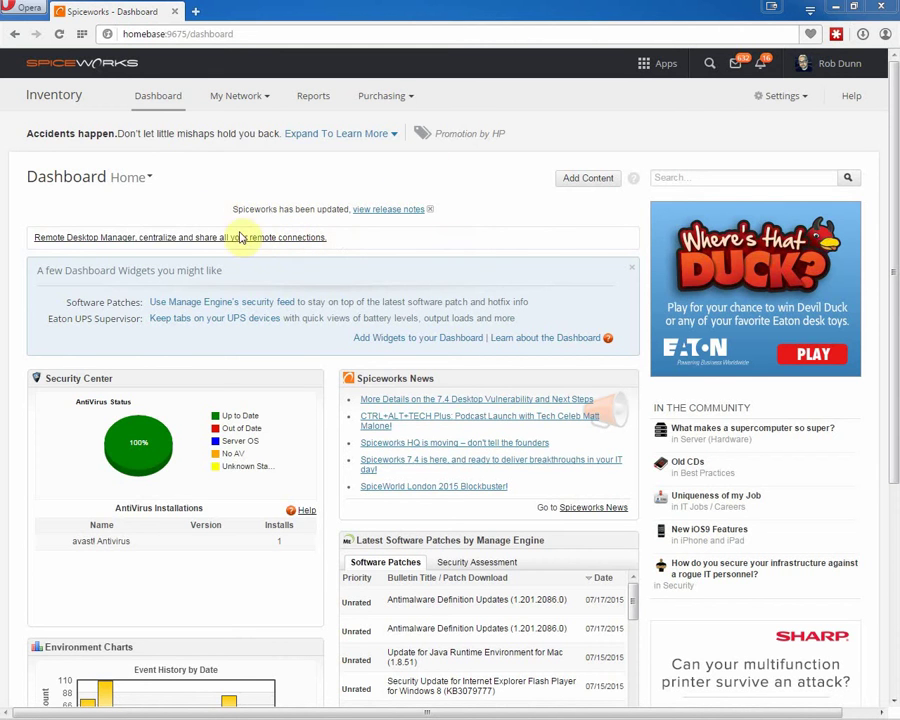
Highlight the Spiceworks update notice and scroll through the dashboard.
left_click_drag(212, 204, 446, 210)
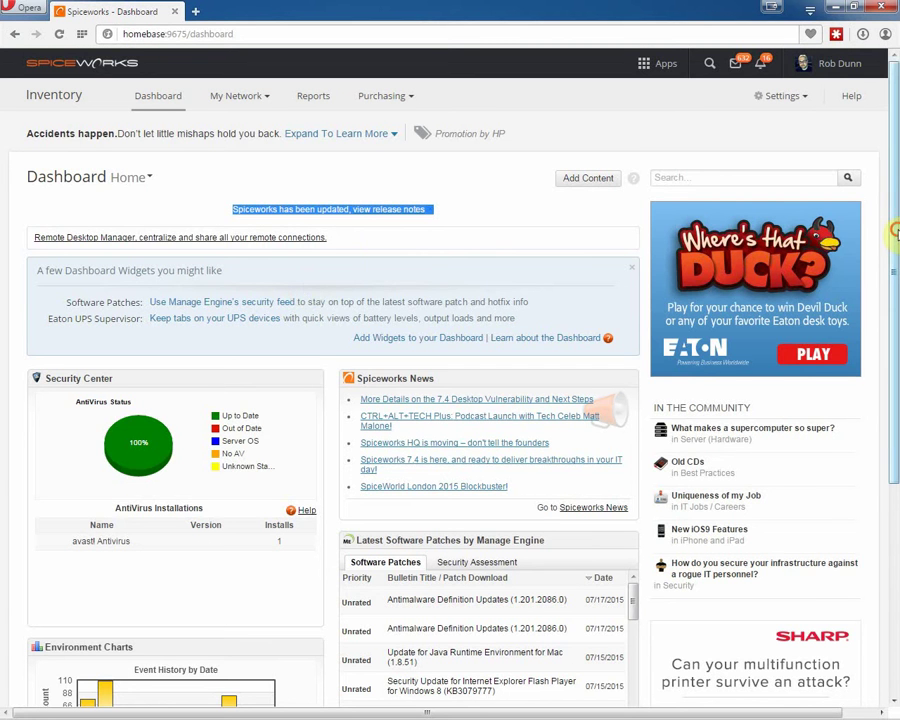
left_click_drag(890, 224, 894, 494)
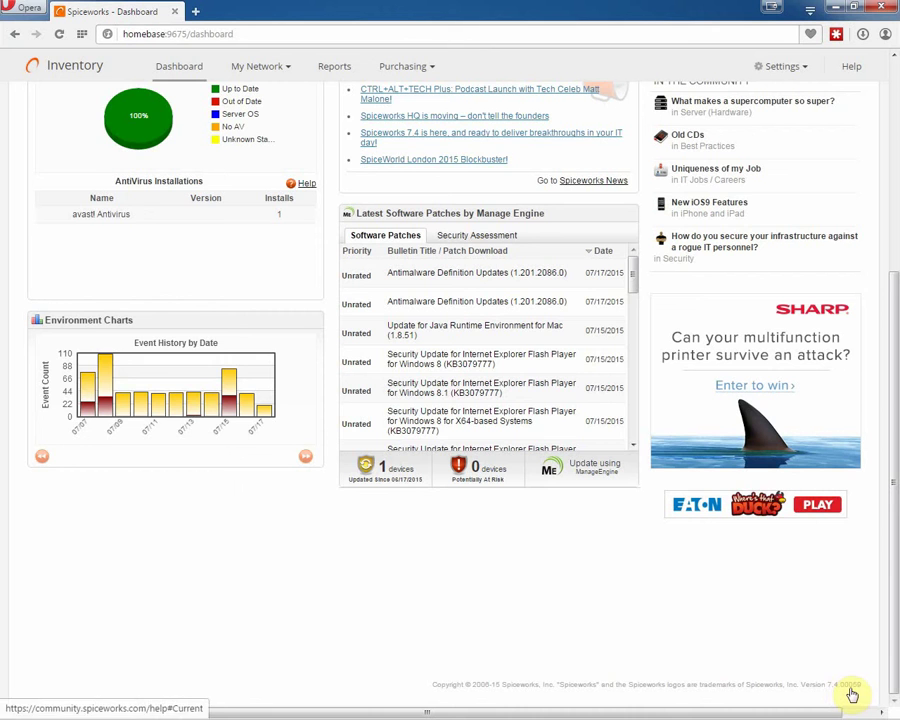
left_click_drag(890, 668, 897, 416)
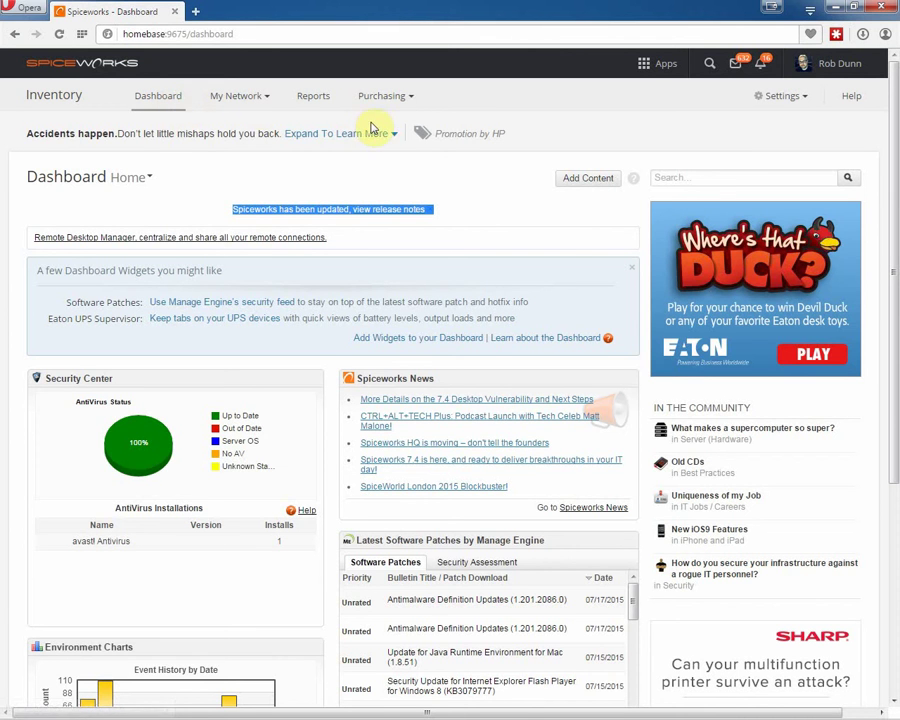
Go to Manage Apps under Settings > All and scroll to the end of the app list.
left_click(786, 98)
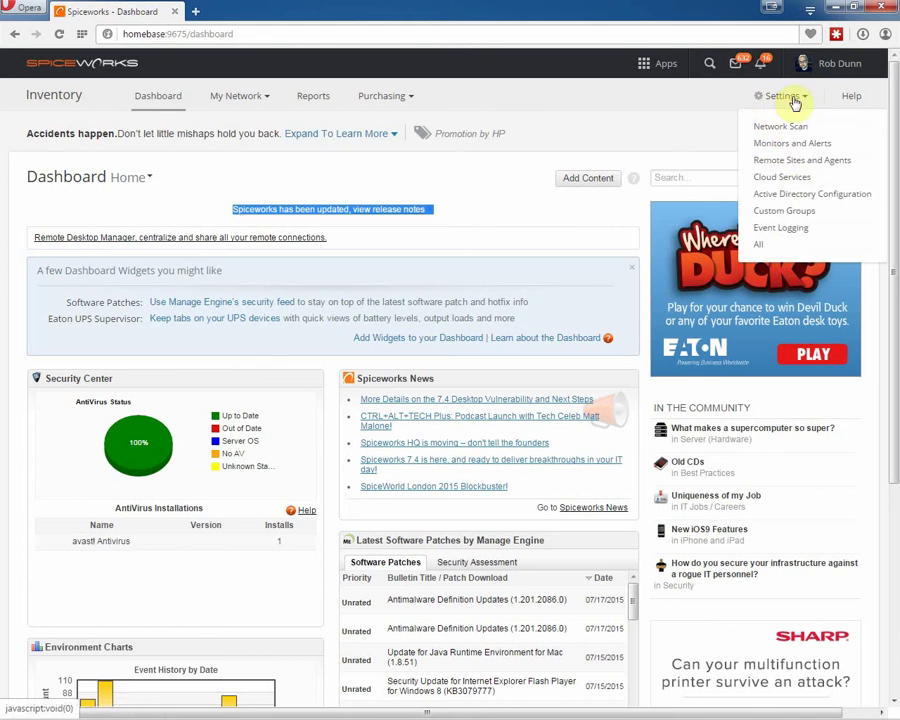
left_click(768, 244)
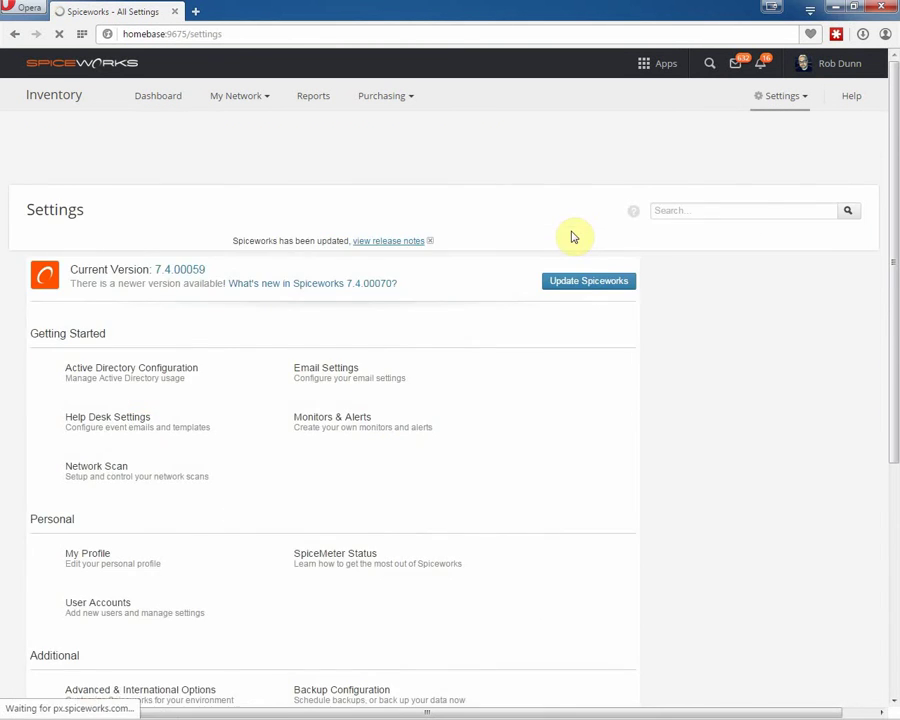
scroll(442, 354, "down", 4)
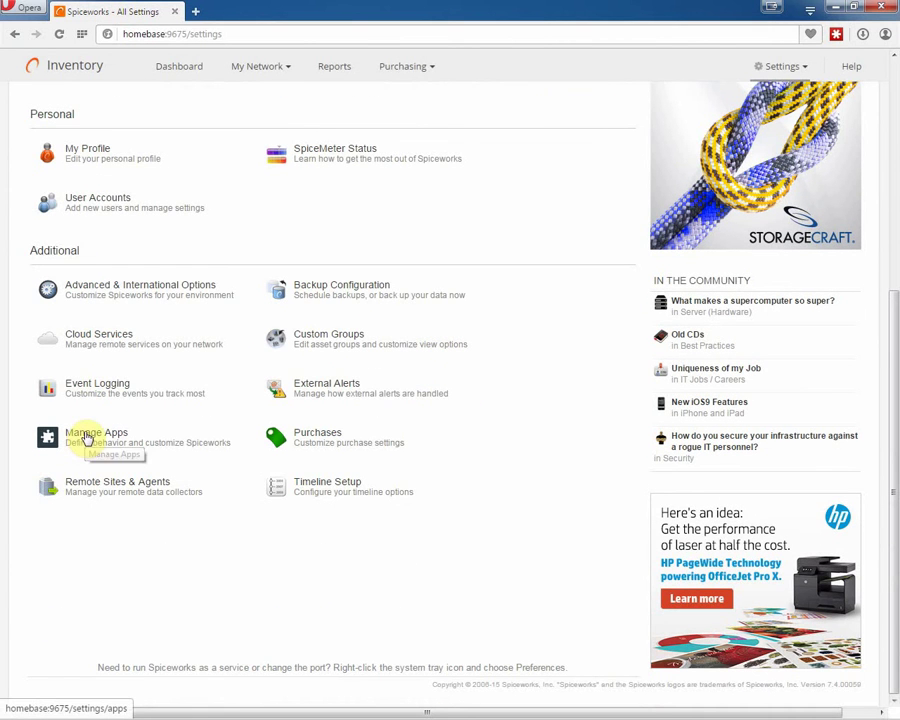
left_click(84, 437)
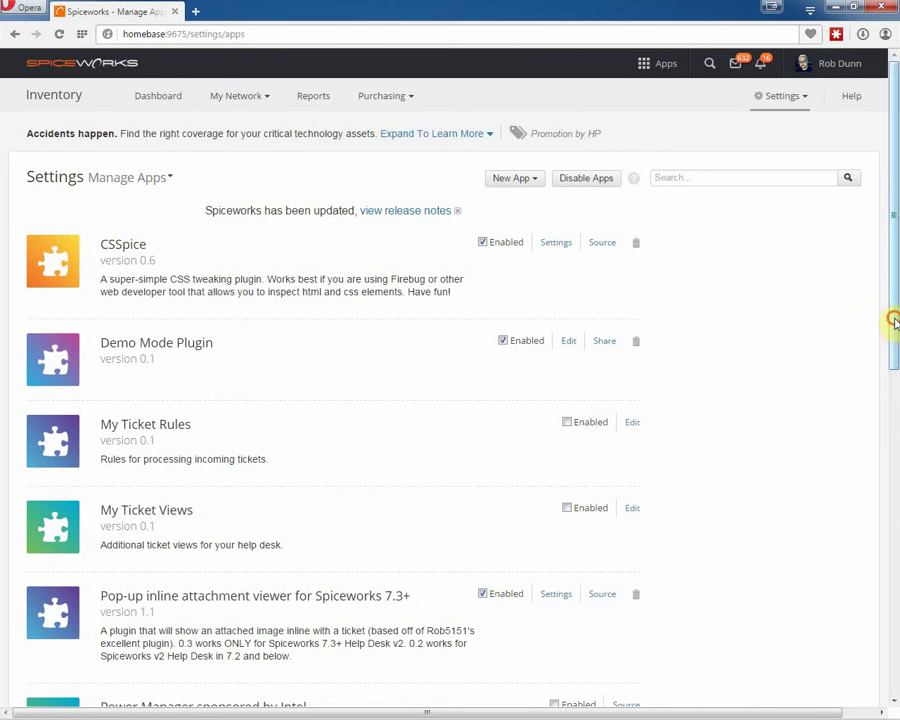
mouse_move(896, 318)
left_mouse_down()
mouse_move(893, 418)
mouse_move(892, 316)
left_mouse_up()
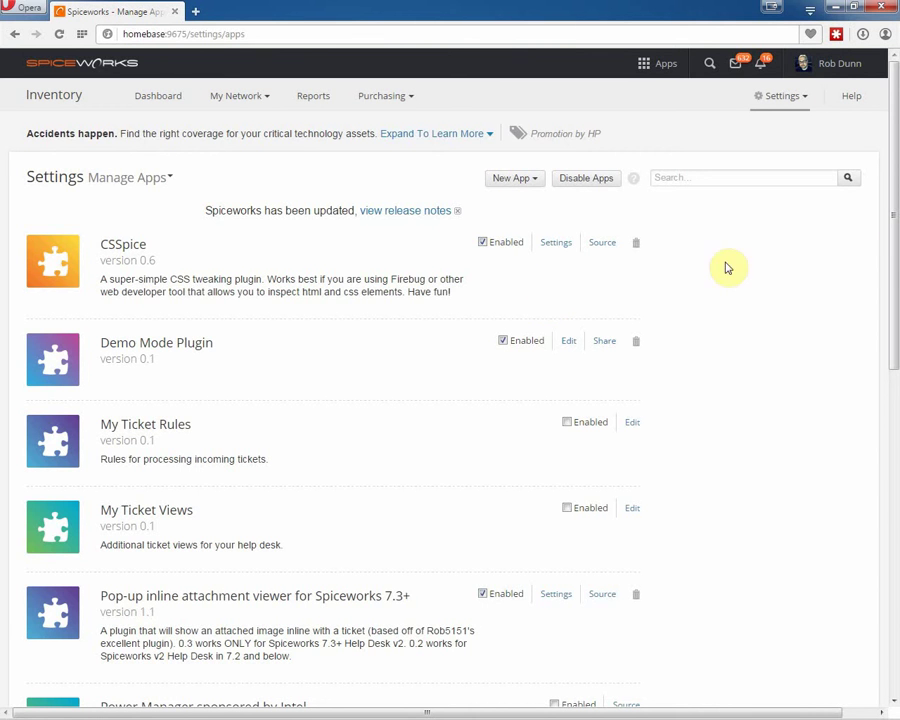
left_click_drag(893, 346, 886, 636)
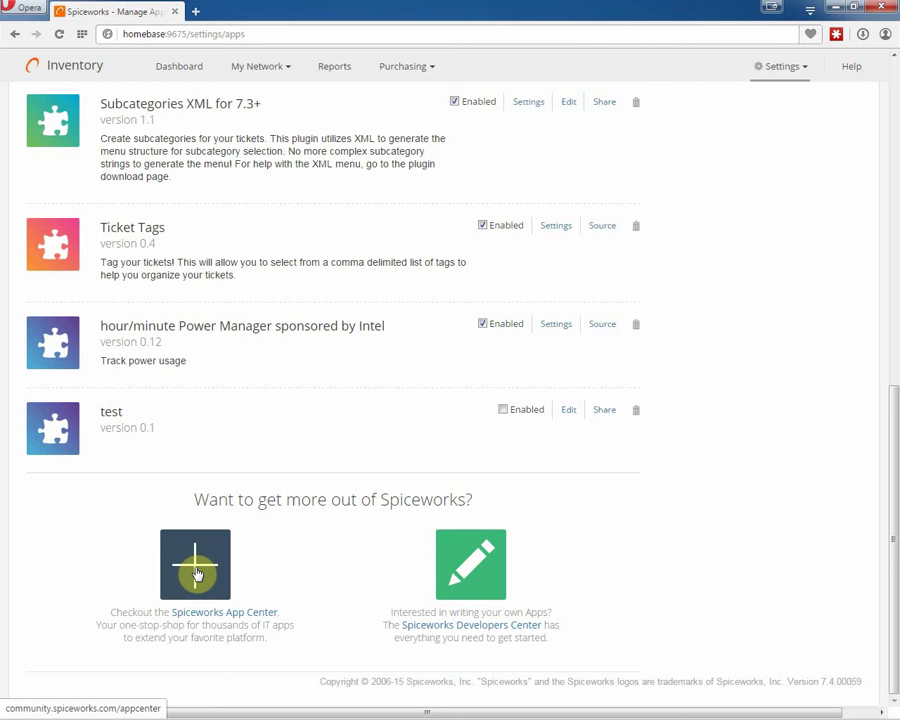
Log in to the Spiceworks App Center and search it for 'admin broadcast'.
left_click(197, 575)
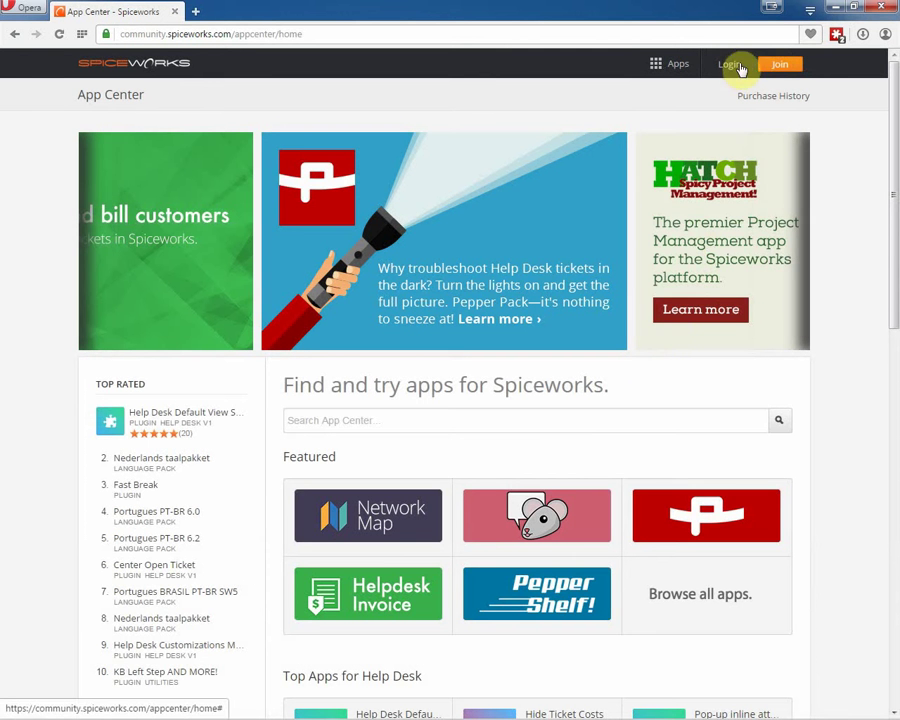
left_click(731, 66)
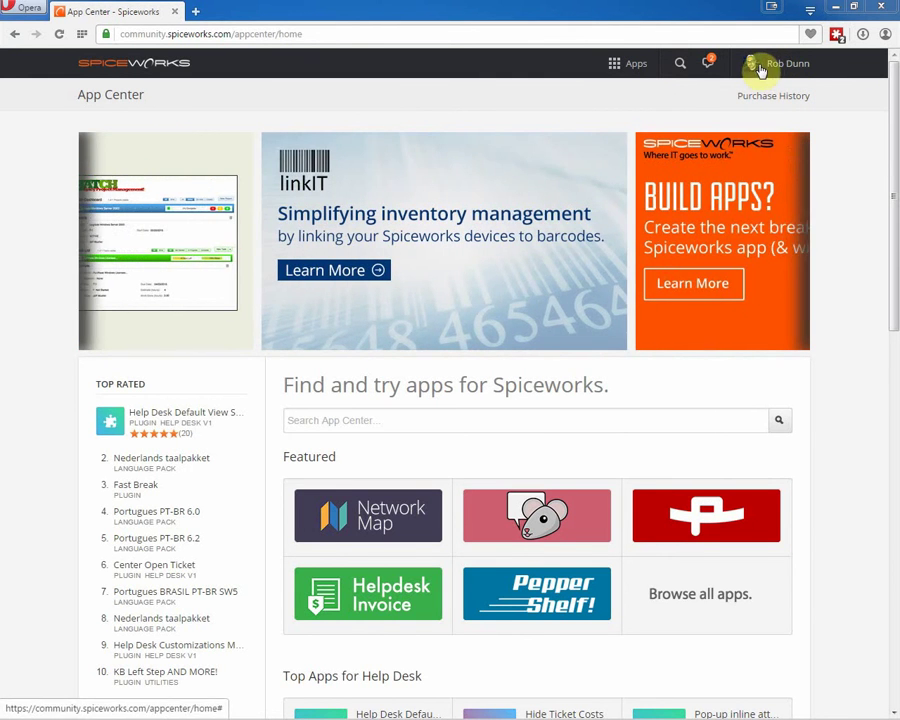
left_click(580, 420)
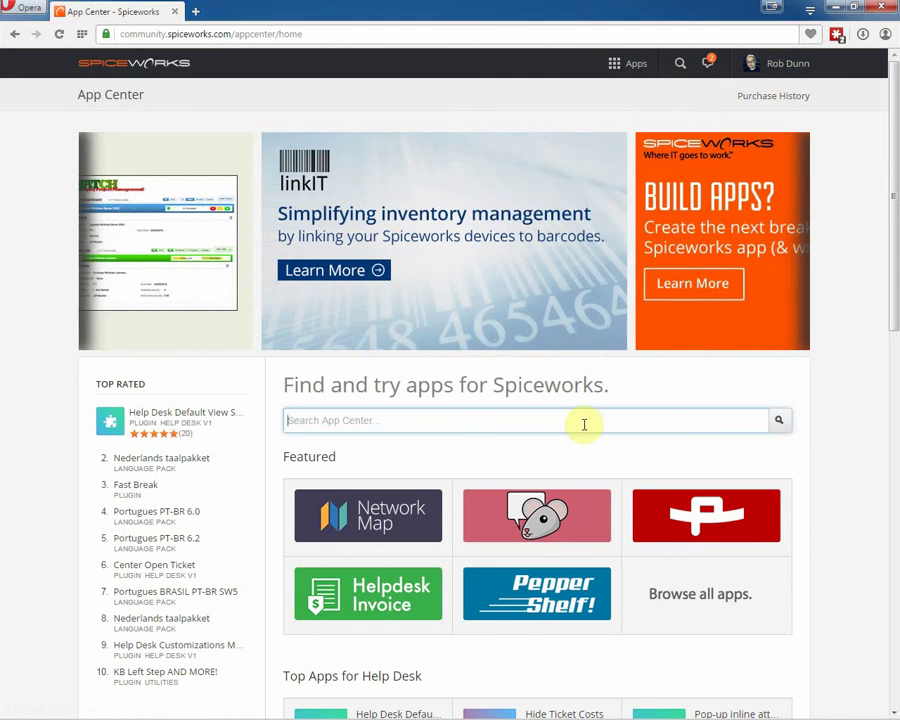
type("admin broadcast")
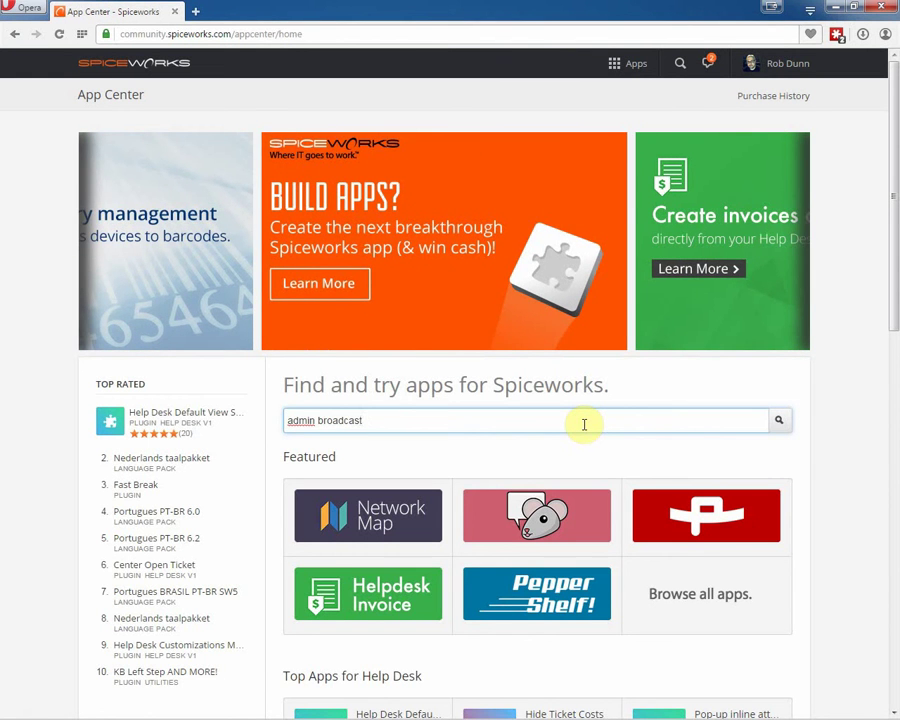
key("Return")
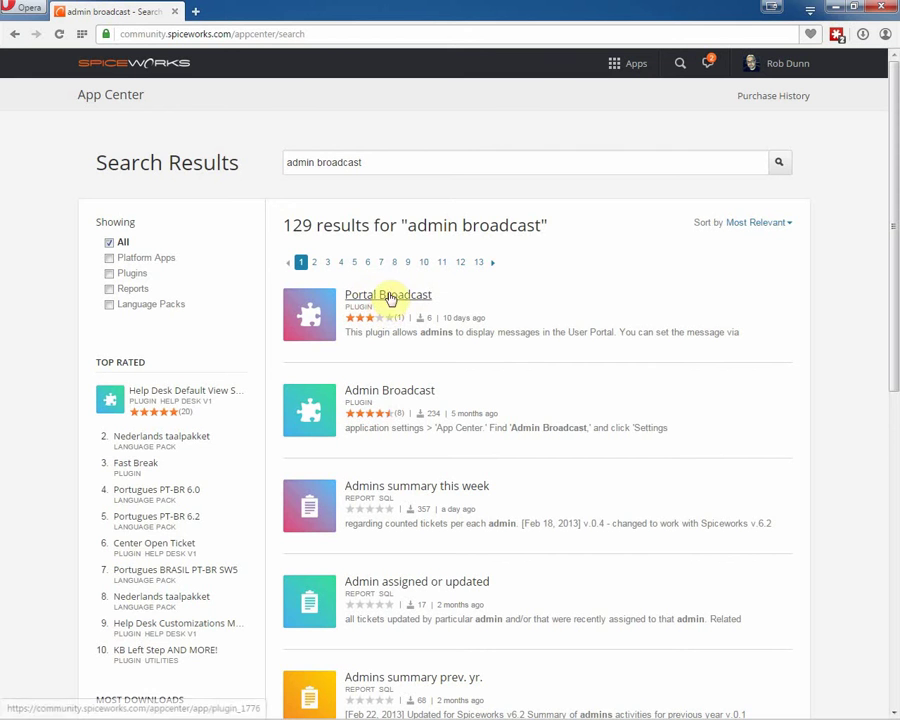
Review the Admin Broadcast 0.4 page, noting 7.3.00050+ compatibility, setup notes and reviews.
left_click(389, 398)
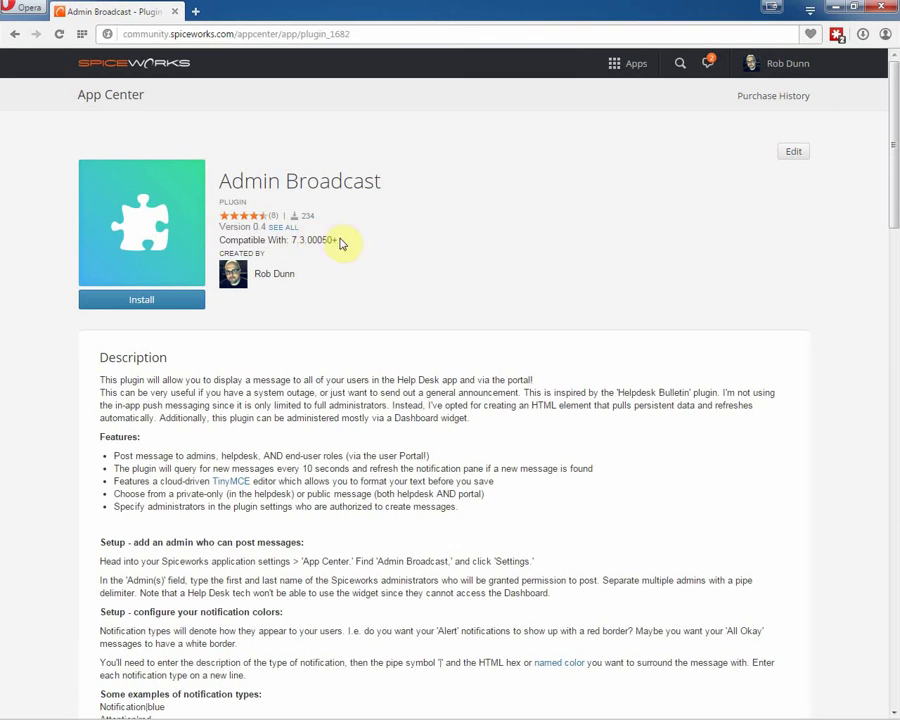
left_click_drag(340, 241, 292, 240)
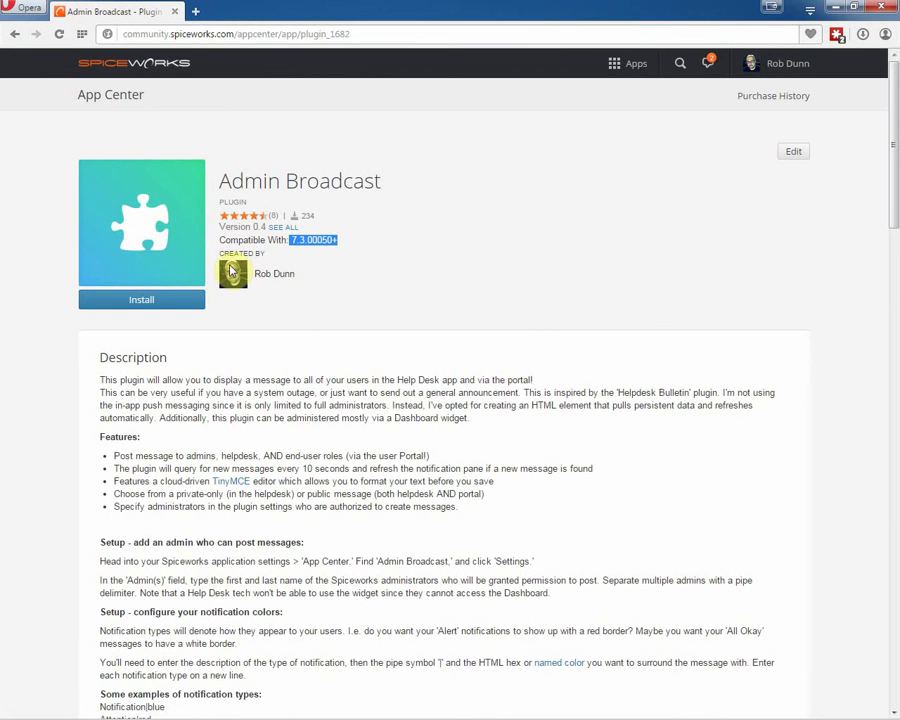
scroll(397, 367, "down", 3)
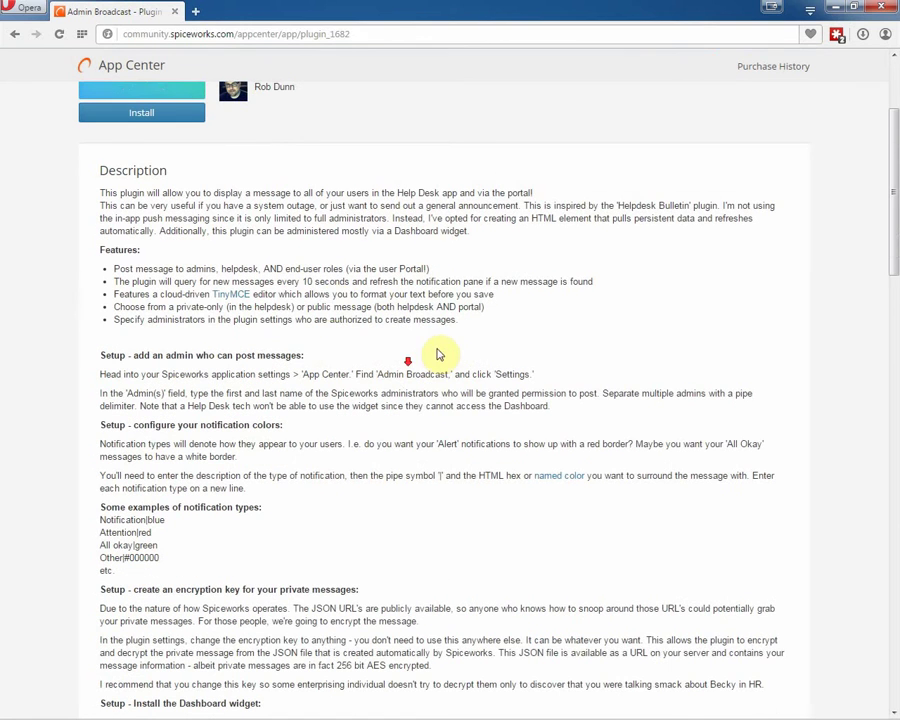
double_click(112, 170)
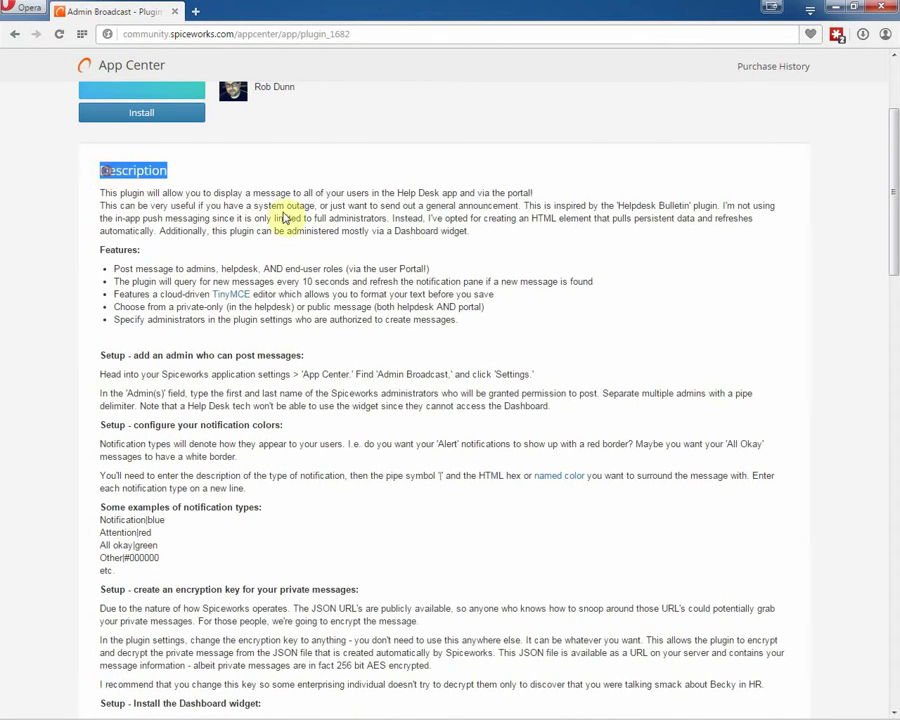
scroll(320, 228, "down", 4)
scroll(300, 335, "down", 4)
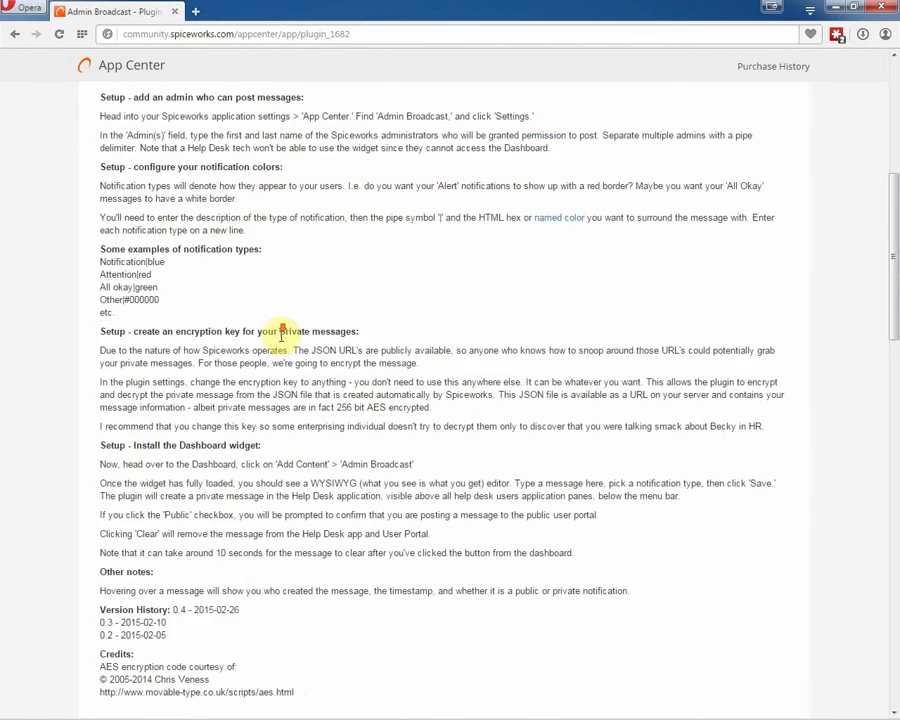
scroll(366, 414, "down", 1)
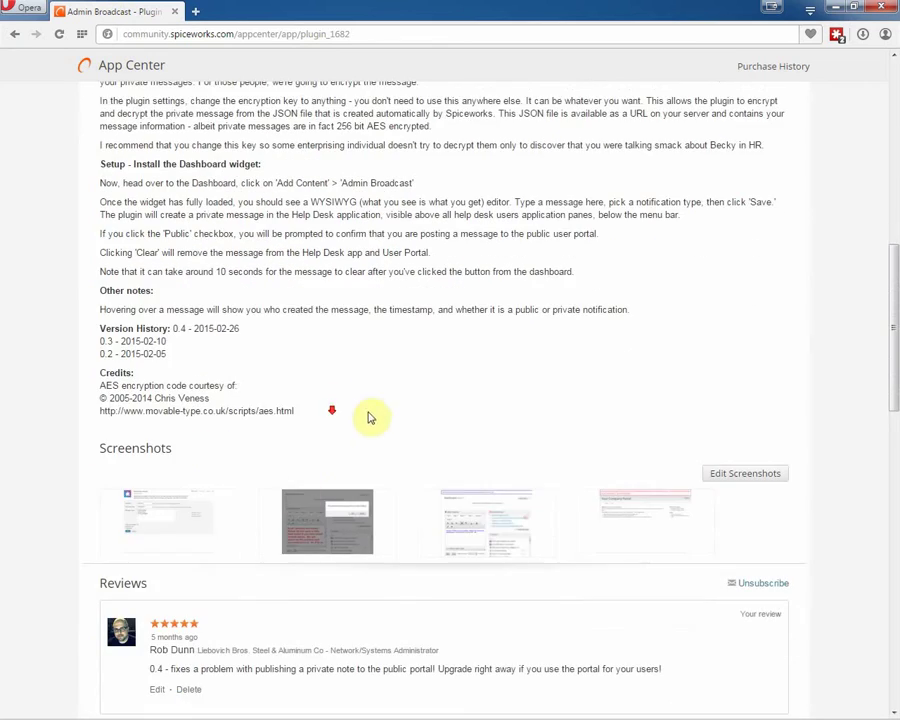
scroll(573, 537, "down", 1)
scroll(560, 590, "down", 1)
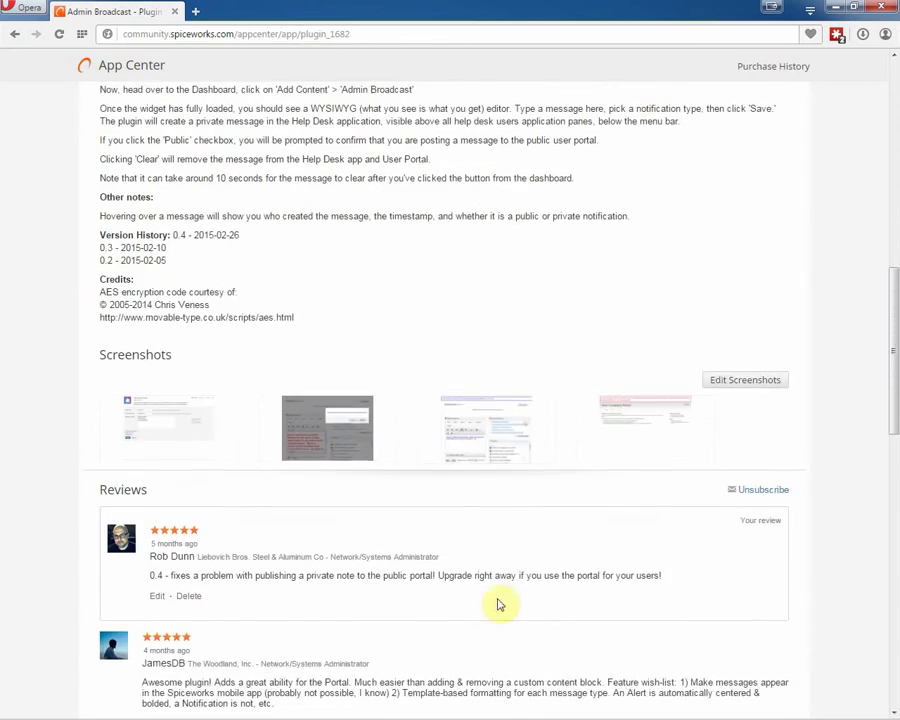
scroll(580, 546, "up", 10)
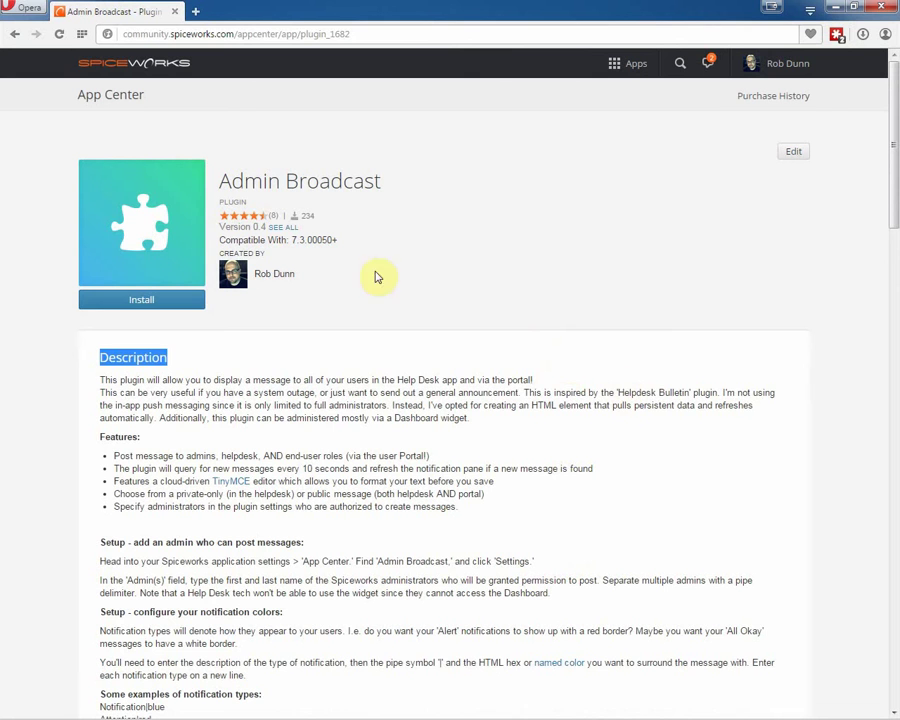
Install Admin Broadcast 0.4 on the server and bring up its settings form.
left_click(171, 353)
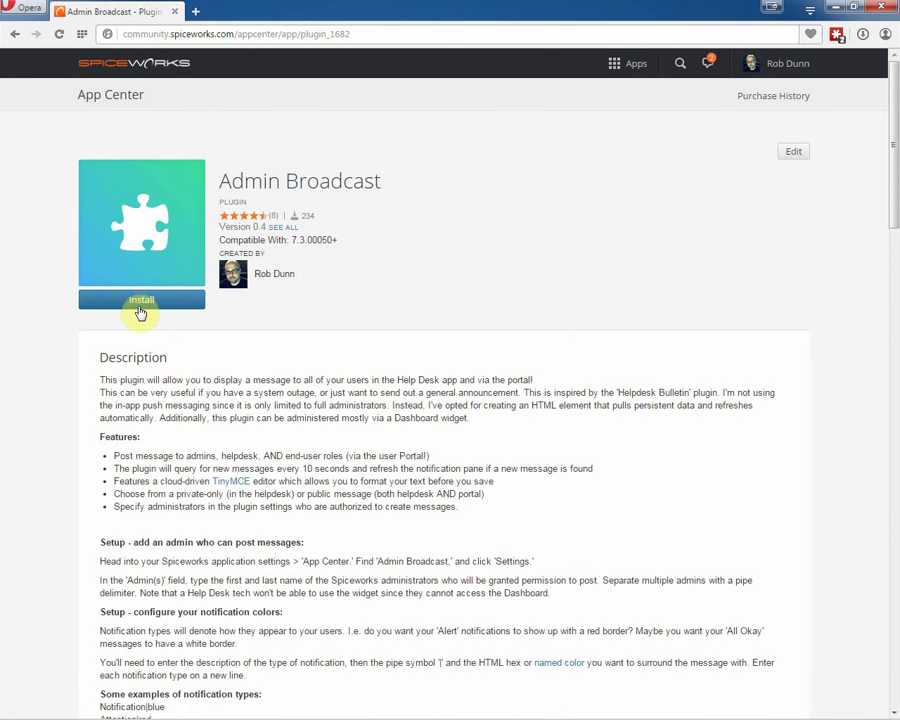
left_click(140, 309)
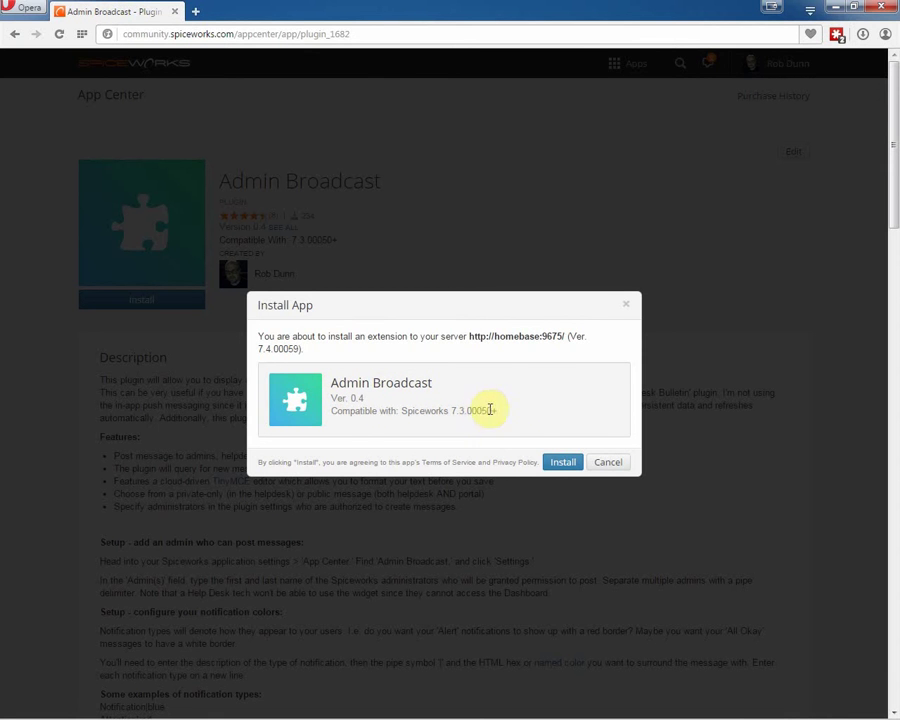
left_click(565, 465)
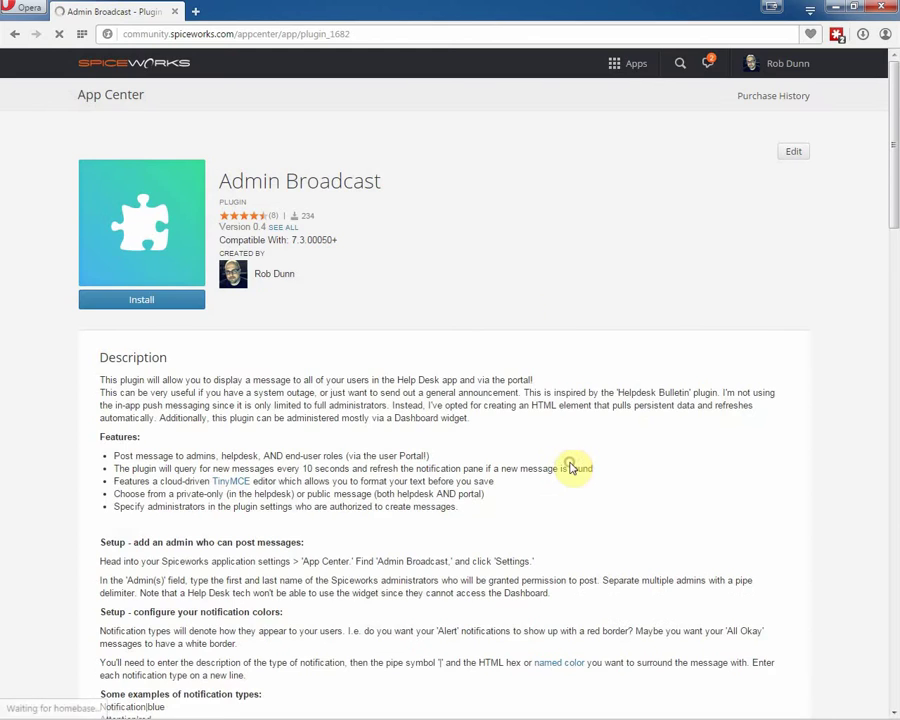
scroll(563, 314, "down", 3)
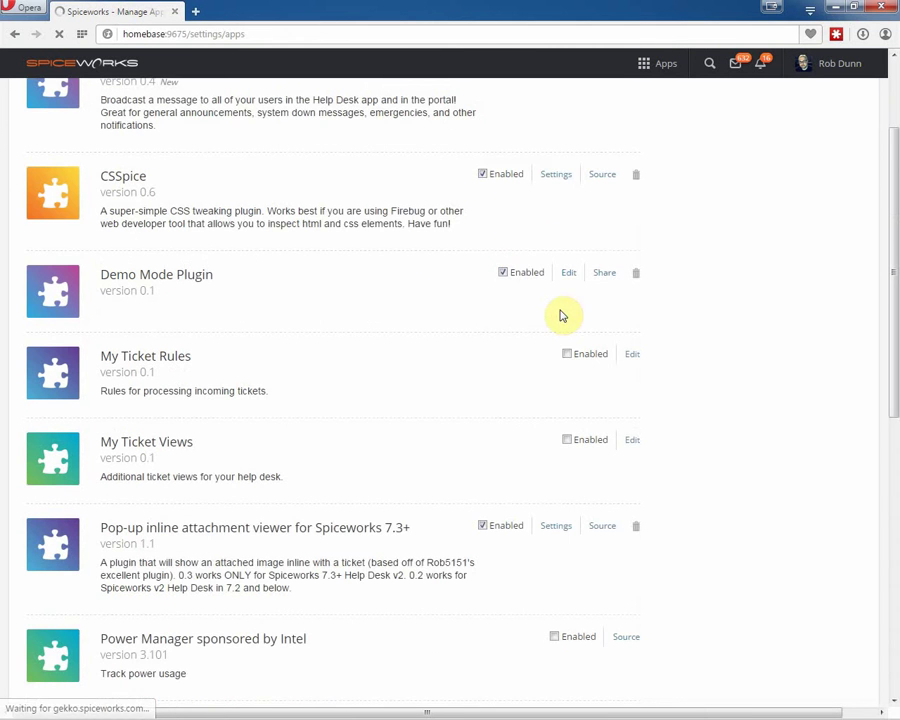
scroll(639, 321, "up", 2)
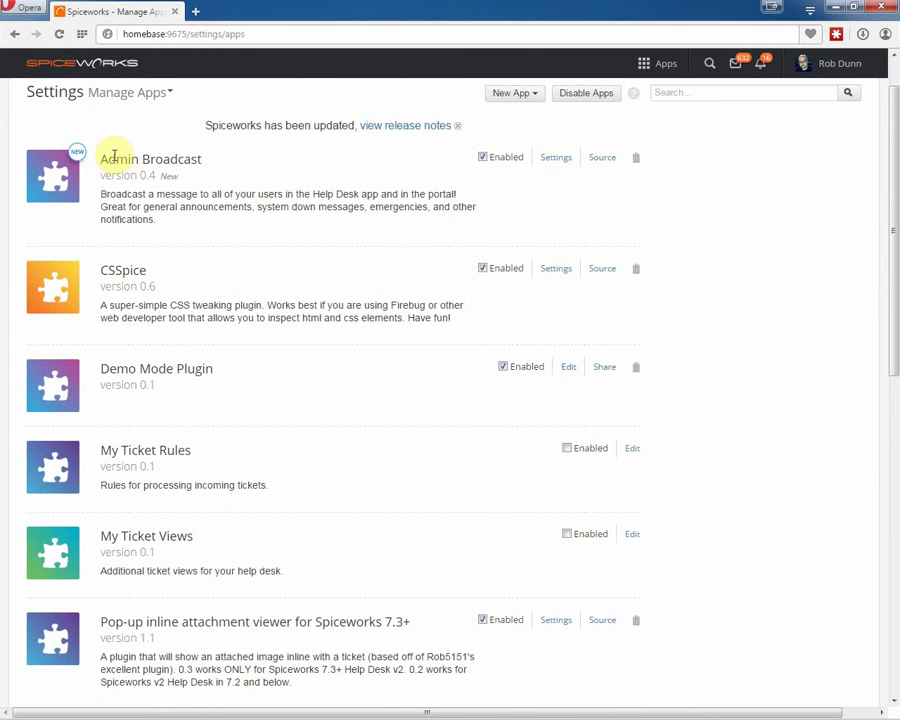
left_click(556, 159)
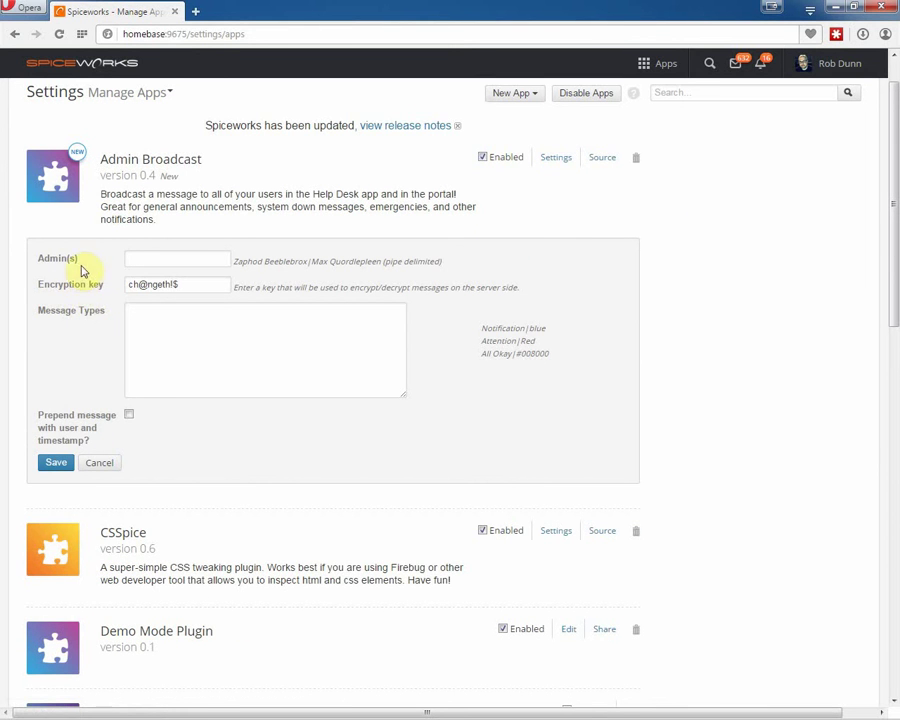
left_click(133, 259)
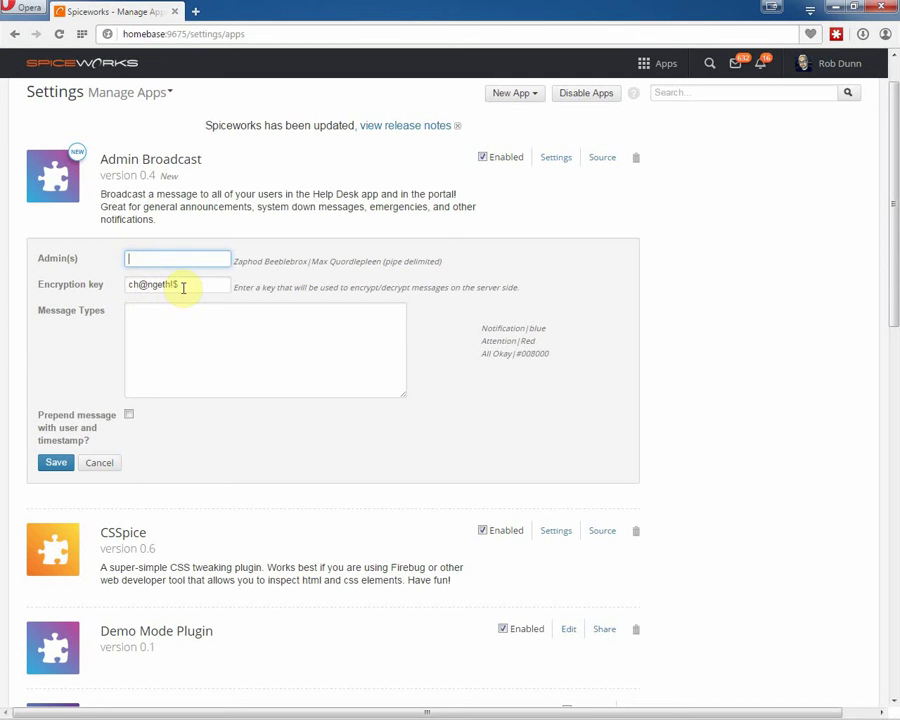
Overwrite the Admin Broadcast encryption key with a new random string.
left_click_drag(184, 284, 117, 291)
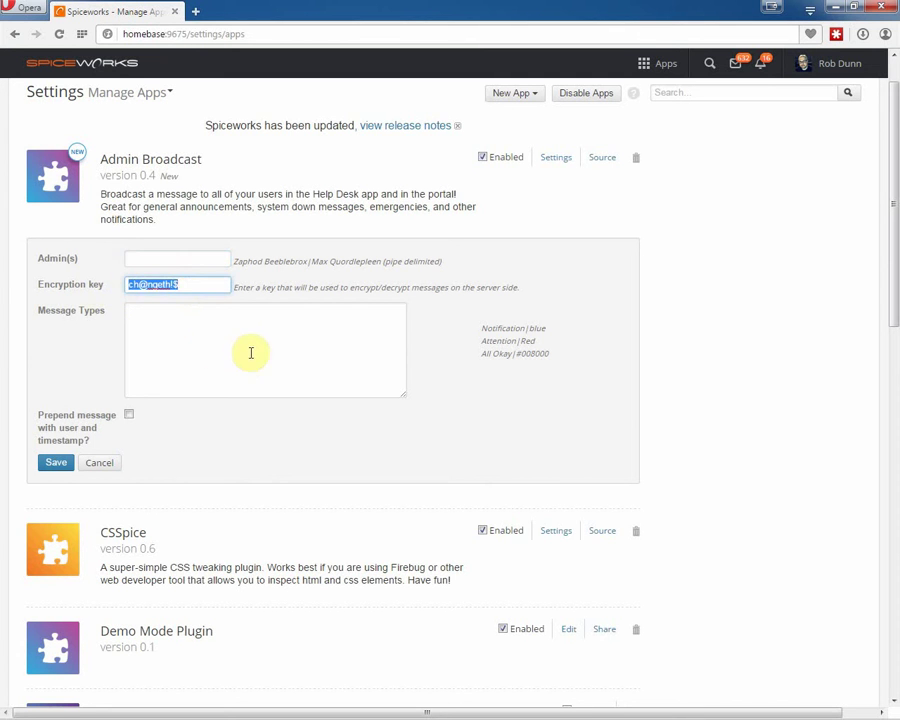
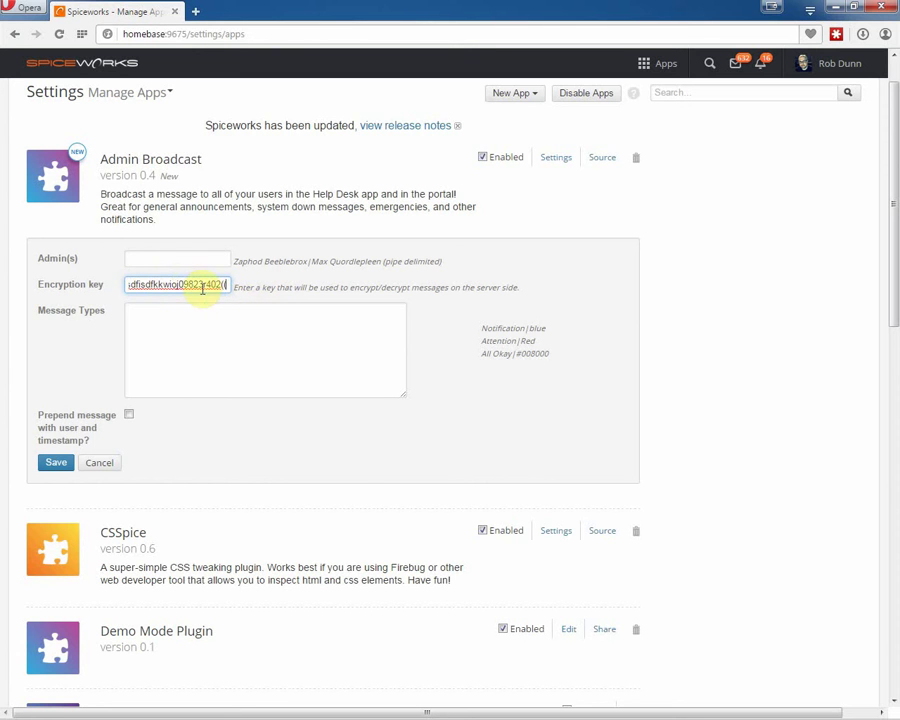
triple_click(195, 287)
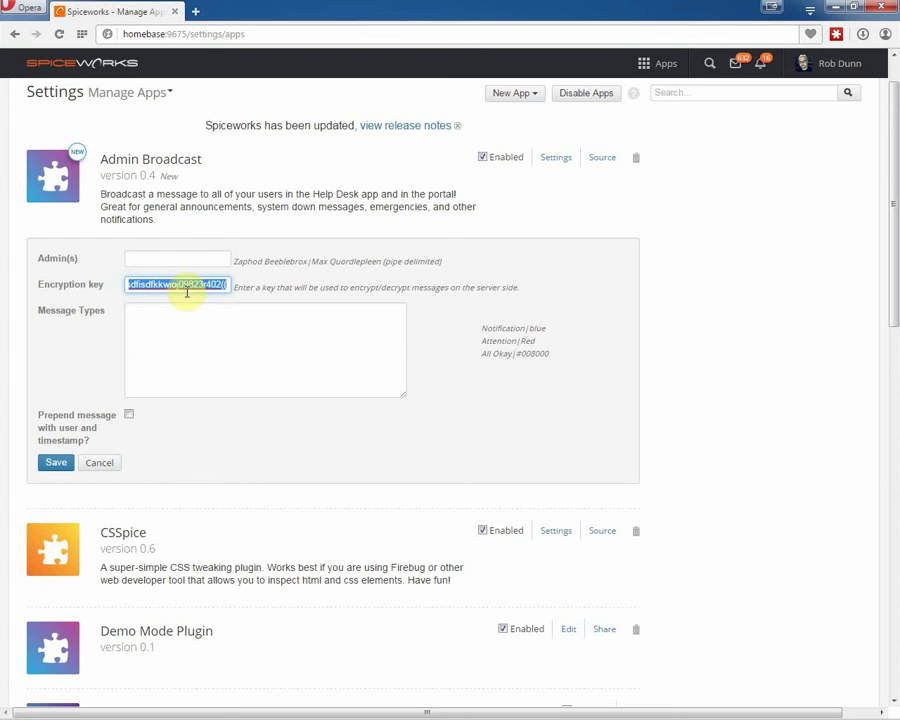
Copy the sample Notification|blue, Attention|Red, All Okay|#008000 types into Message Types.
left_click(194, 333)
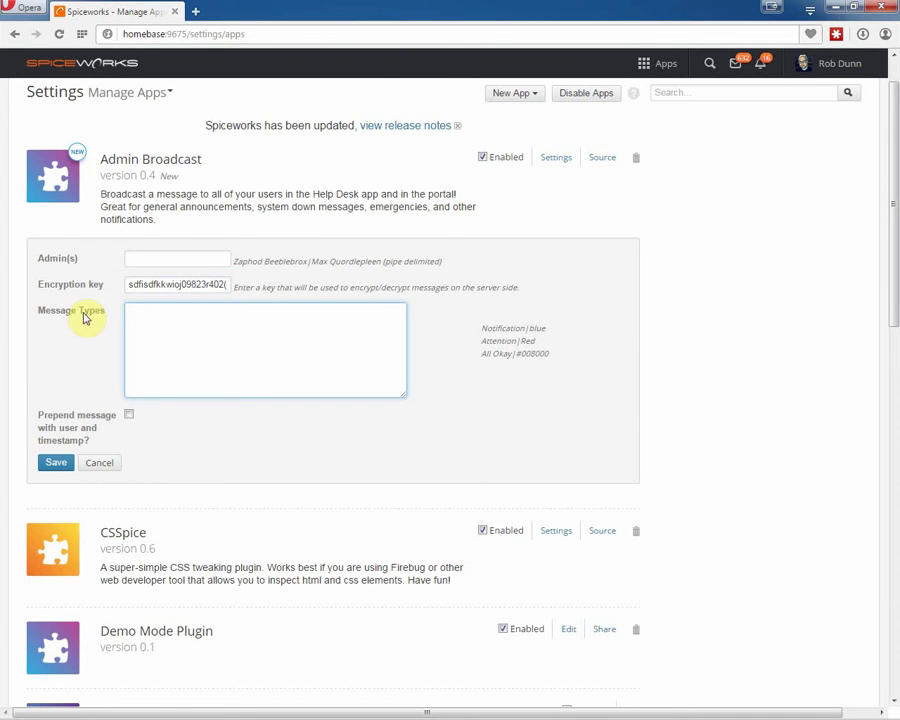
left_click_drag(555, 355, 481, 326)
right_click(503, 330)
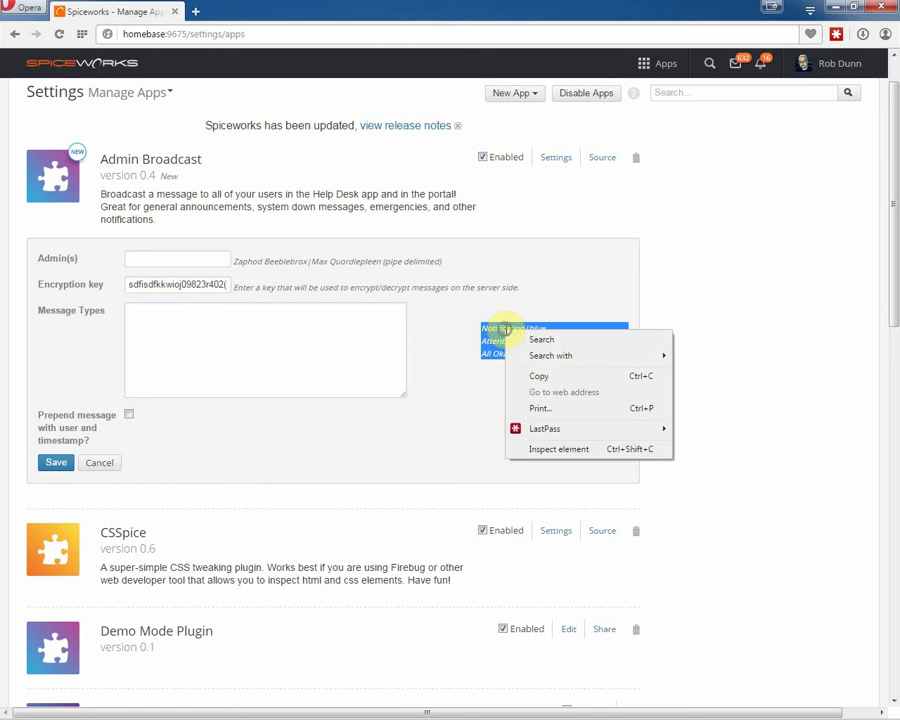
left_click(538, 376)
left_click(131, 336)
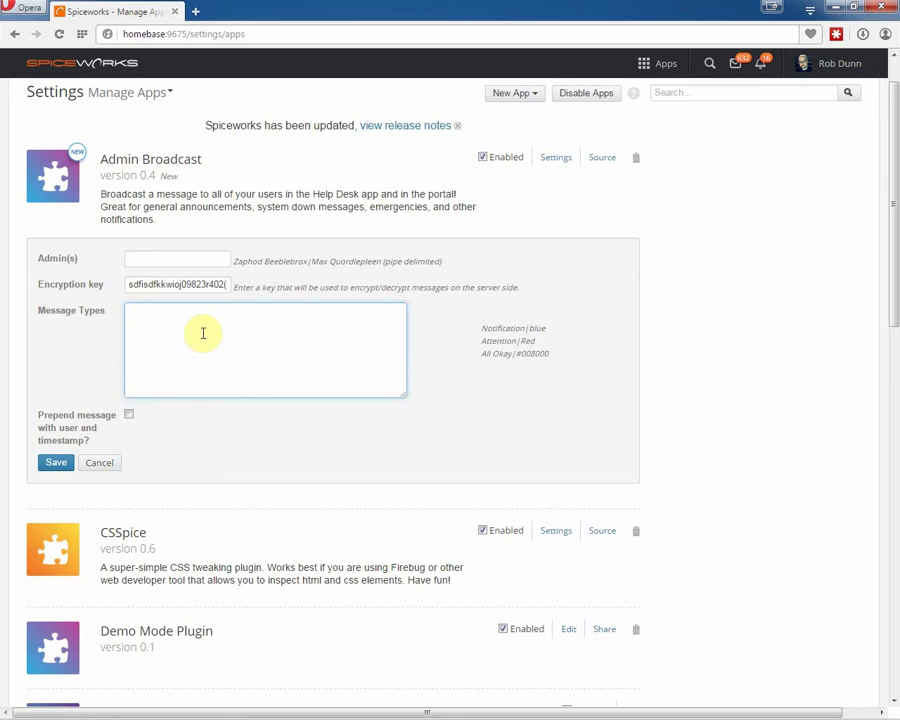
key("ctrl+v")
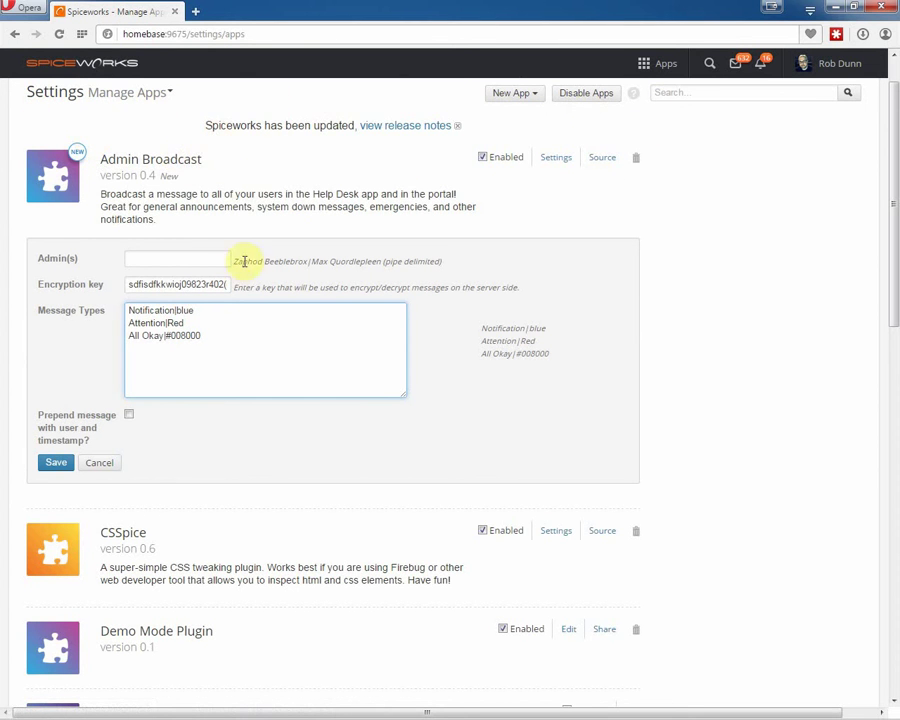
triple_click(195, 311)
left_click(181, 326)
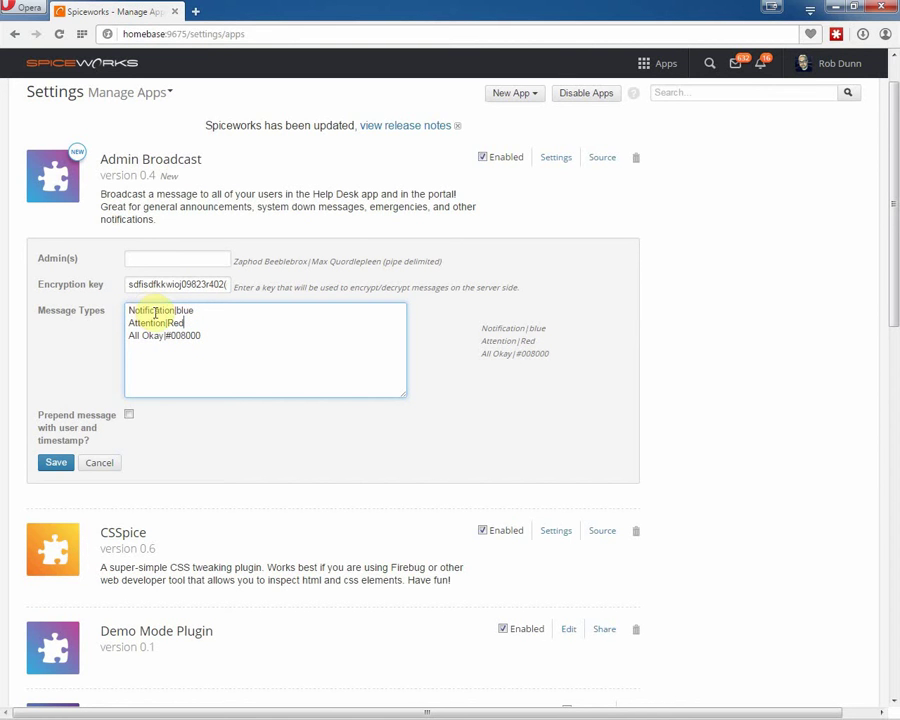
double_click(146, 324)
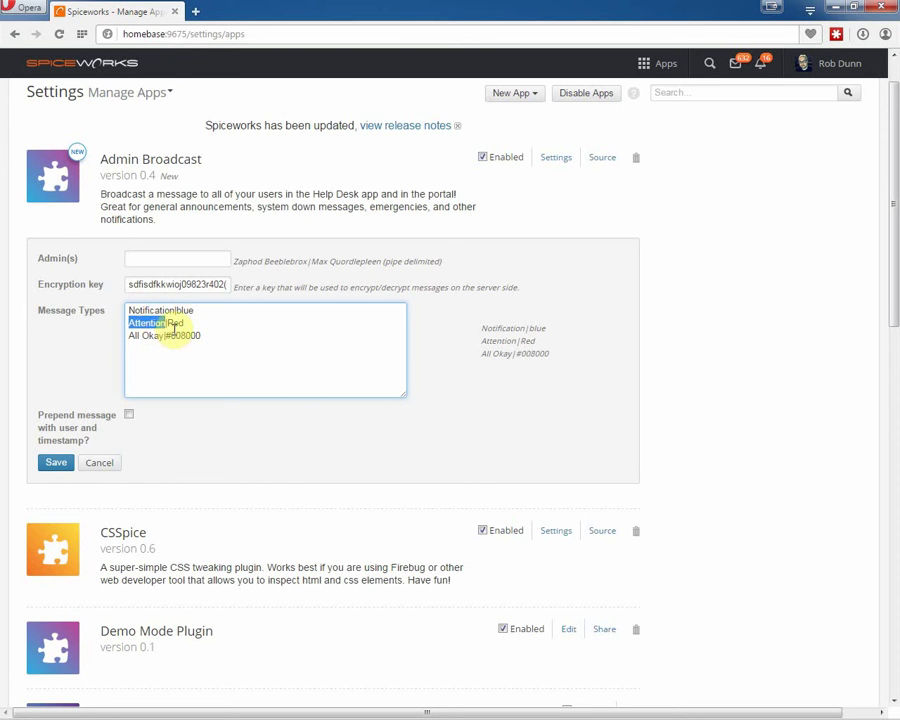
double_click(182, 336)
left_click(150, 336)
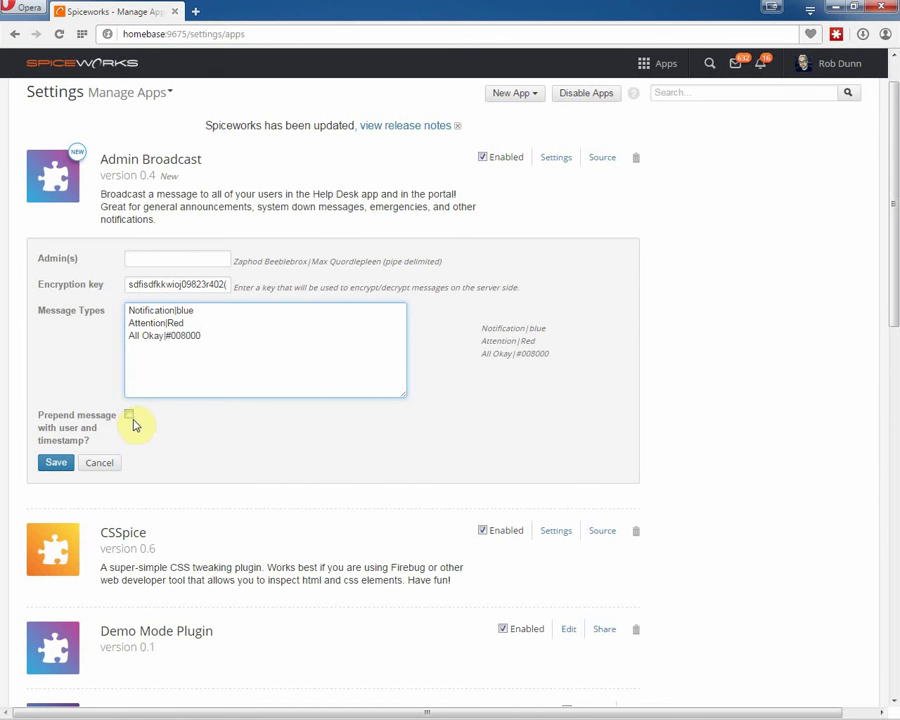
left_click(173, 257)
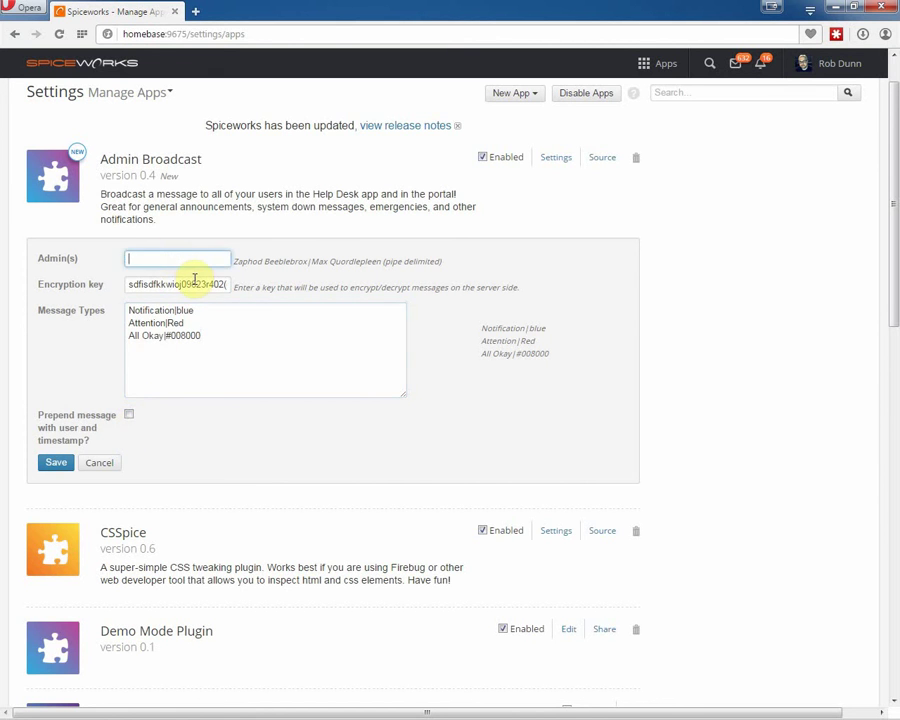
Enter the admin's full name in Admin(s) and check it against User Accounts in another tab.
left_click(127, 66, "ctrl")
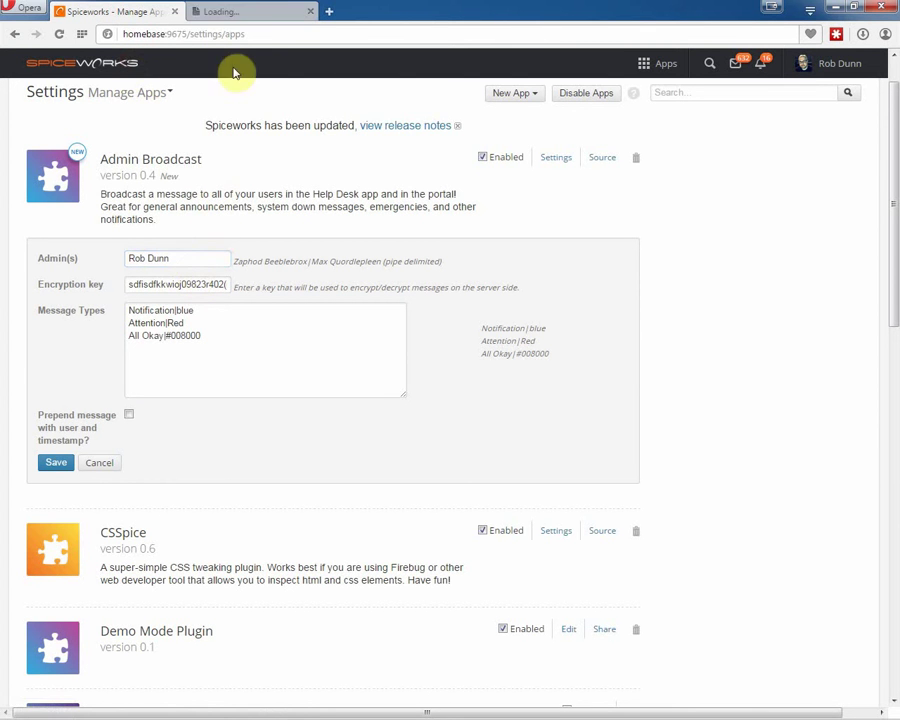
left_click(249, 12)
left_click(782, 95)
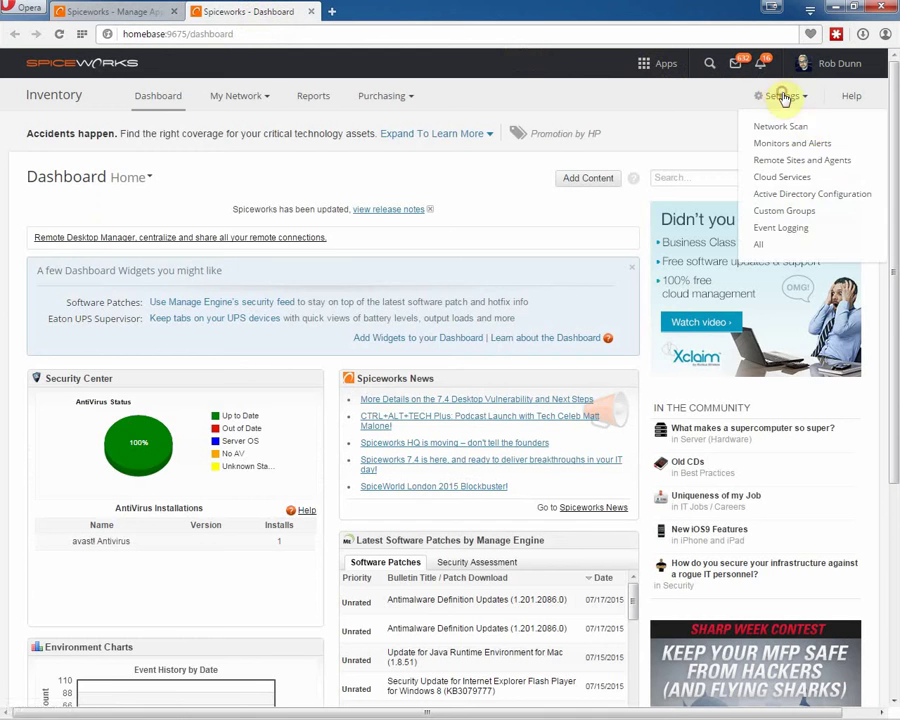
left_click(803, 242)
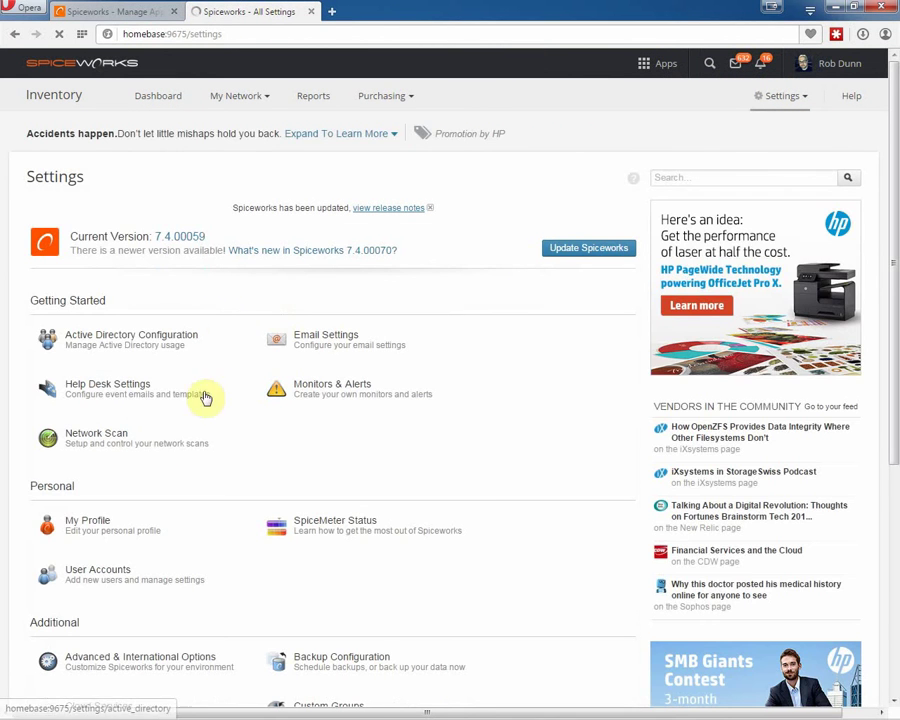
left_click(90, 572)
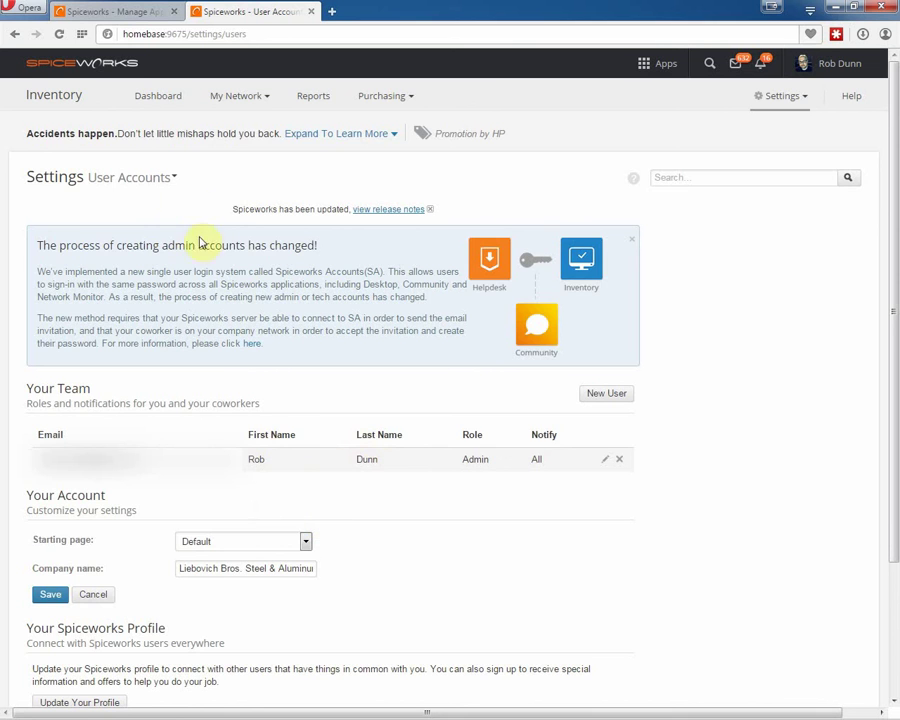
Back on the Admin Broadcast form, save the settings.
left_click(110, 11)
left_click(176, 258)
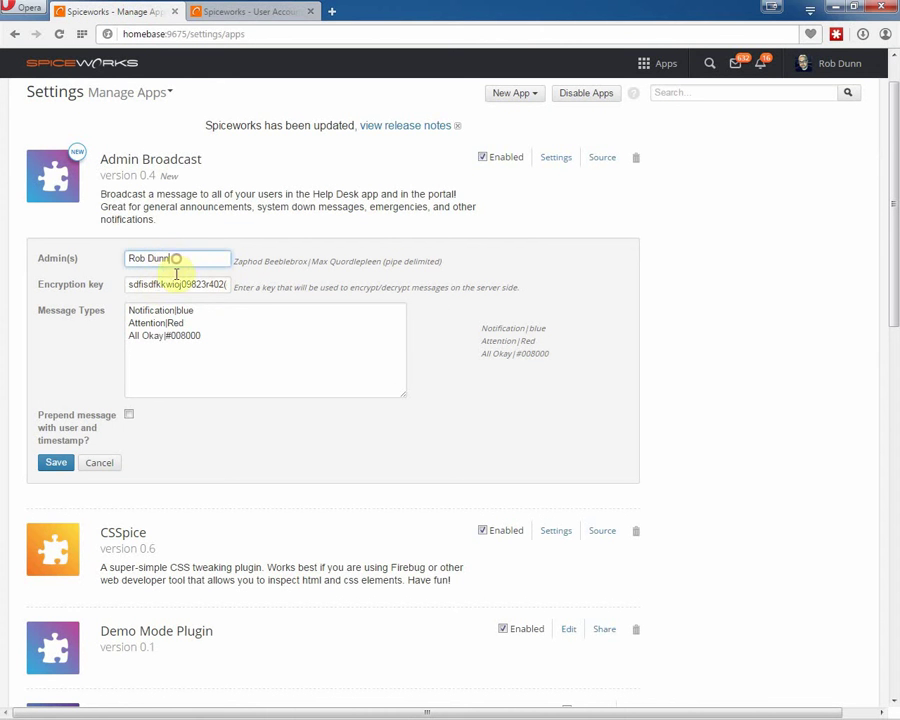
left_click(56, 463)
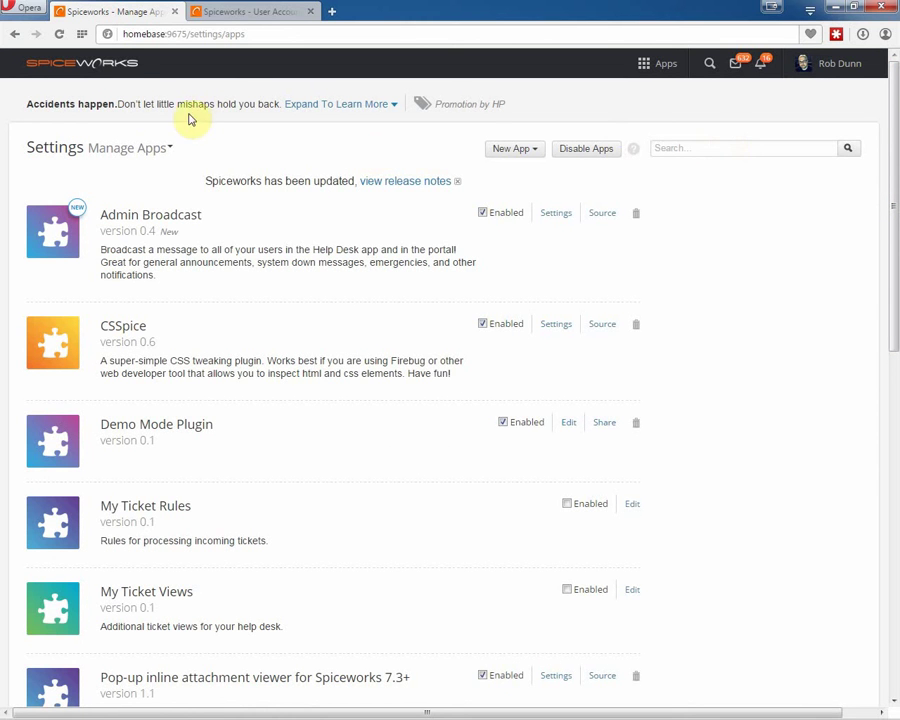
left_click(105, 72)
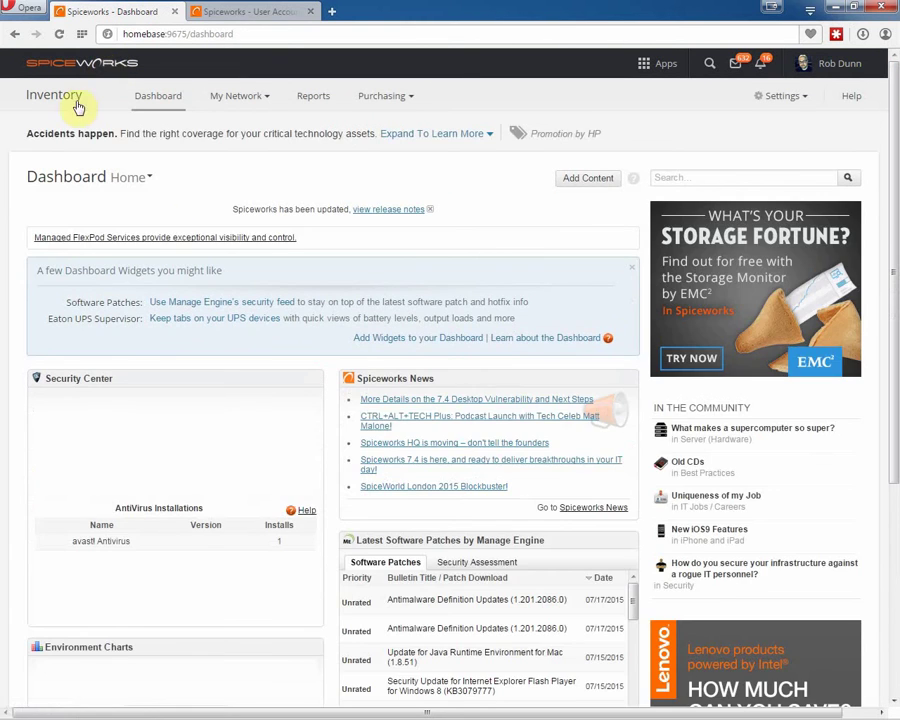
left_click(604, 186)
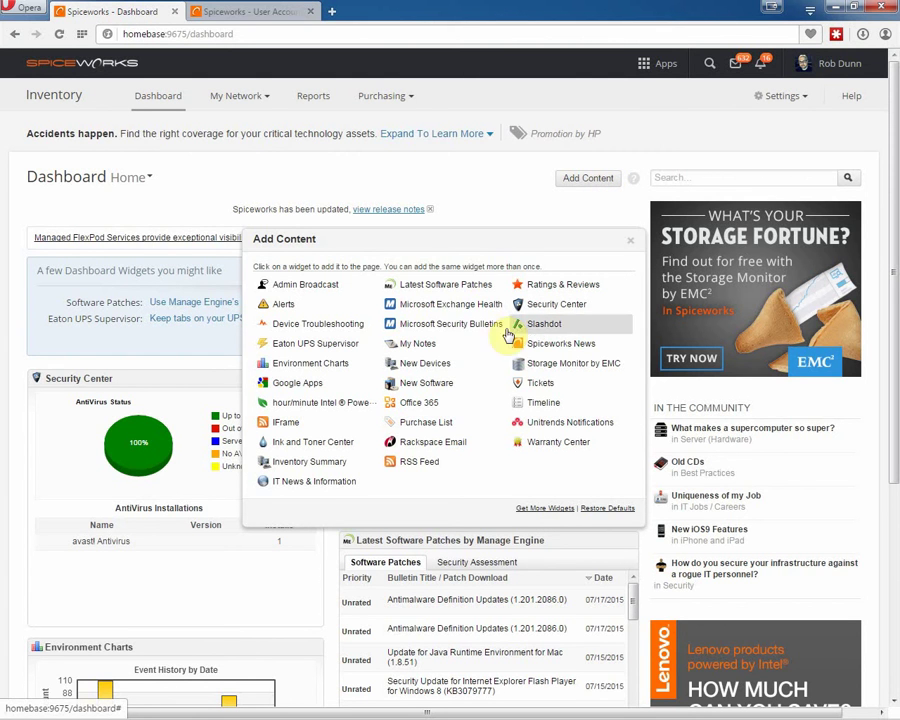
left_click(298, 287)
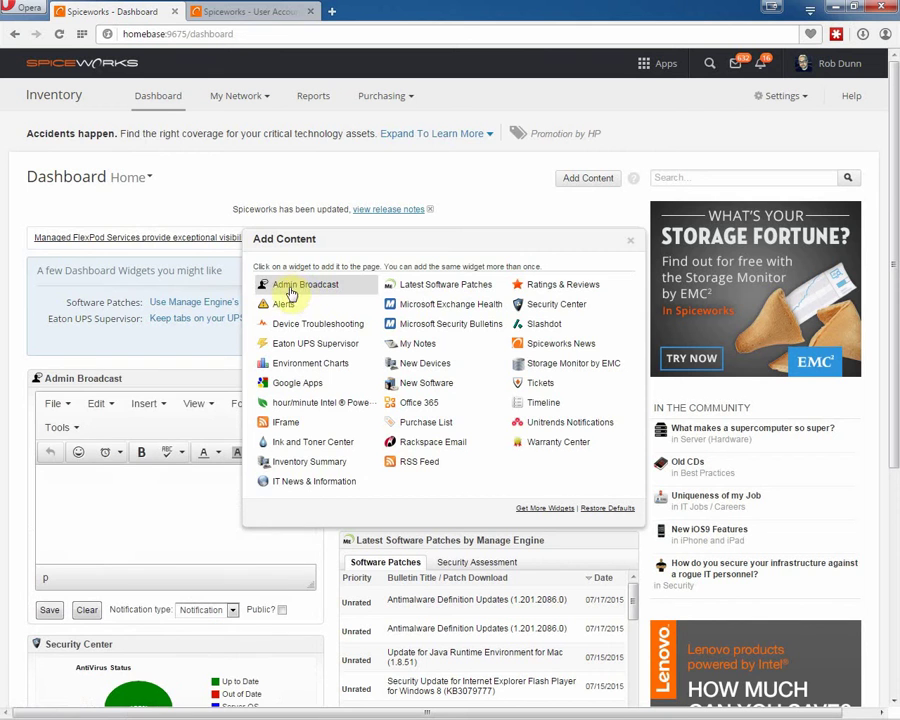
left_click(633, 242)
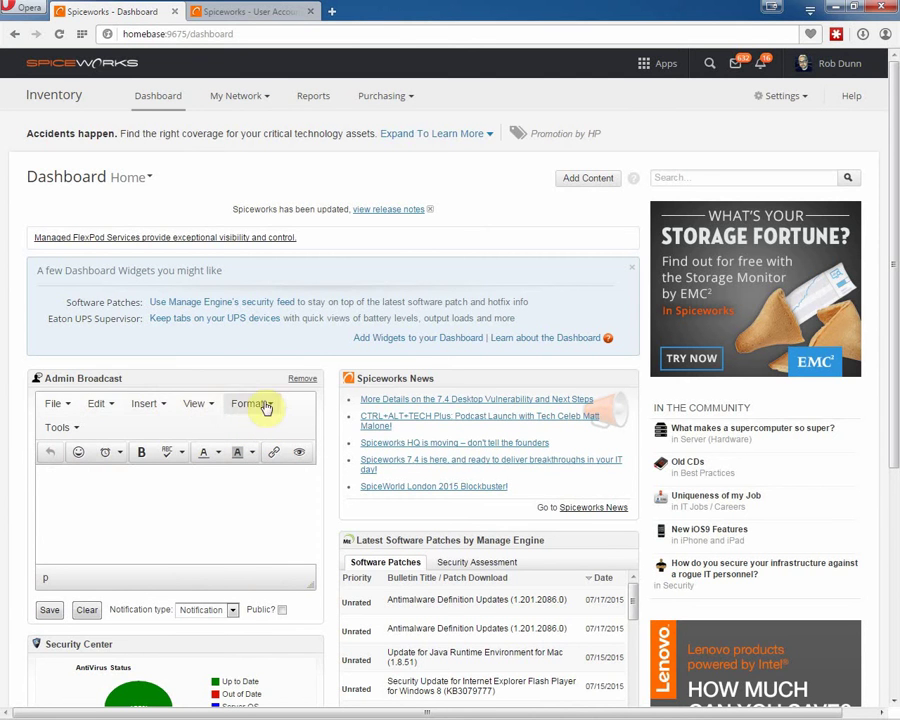
scroll(207, 480, "down", 1)
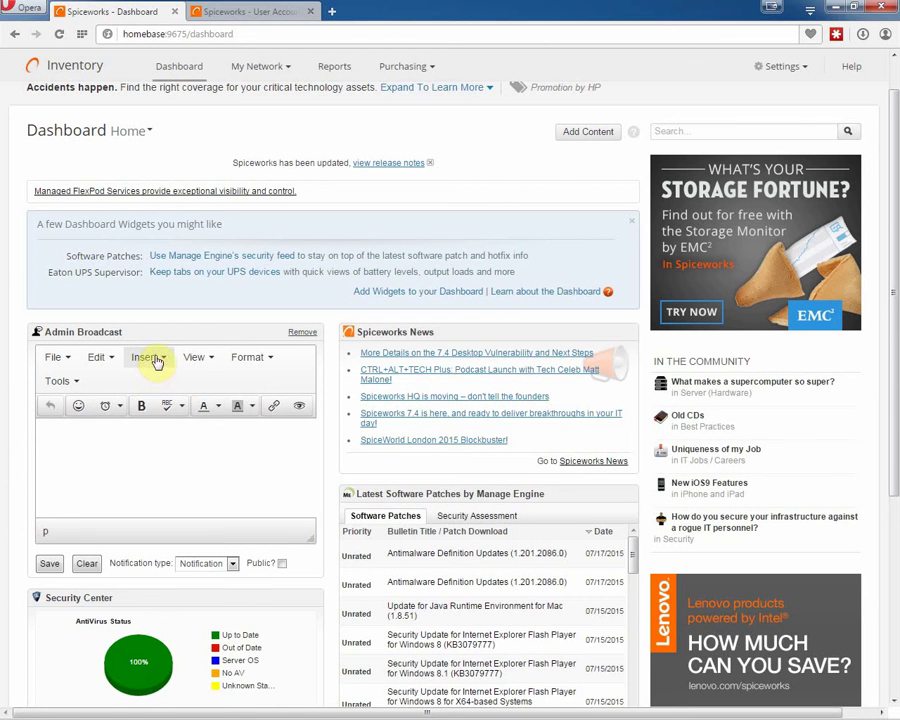
left_click(113, 437)
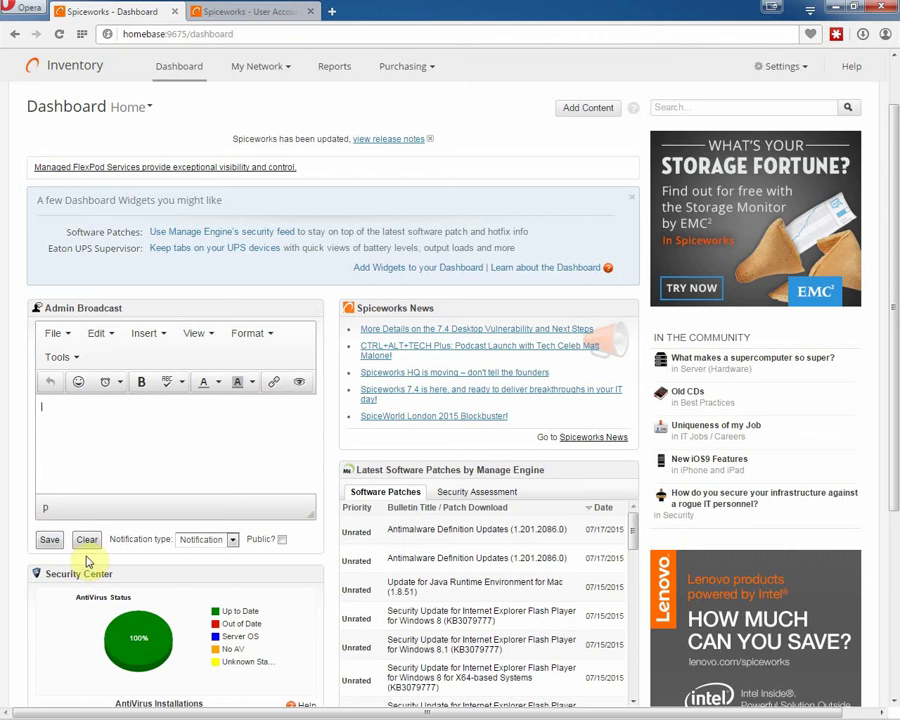
left_click(230, 539)
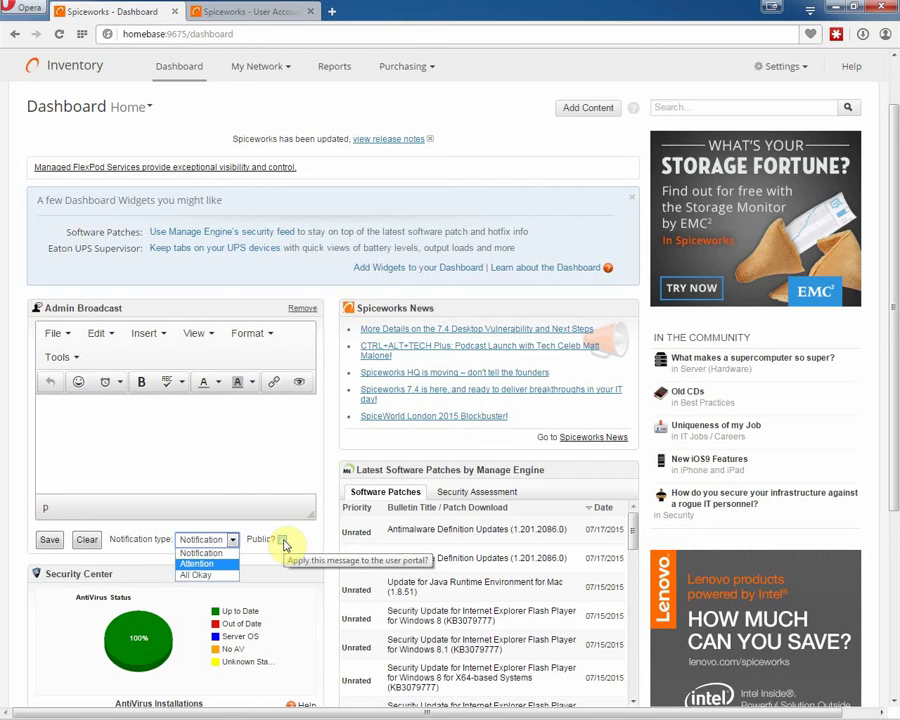
left_click(210, 404)
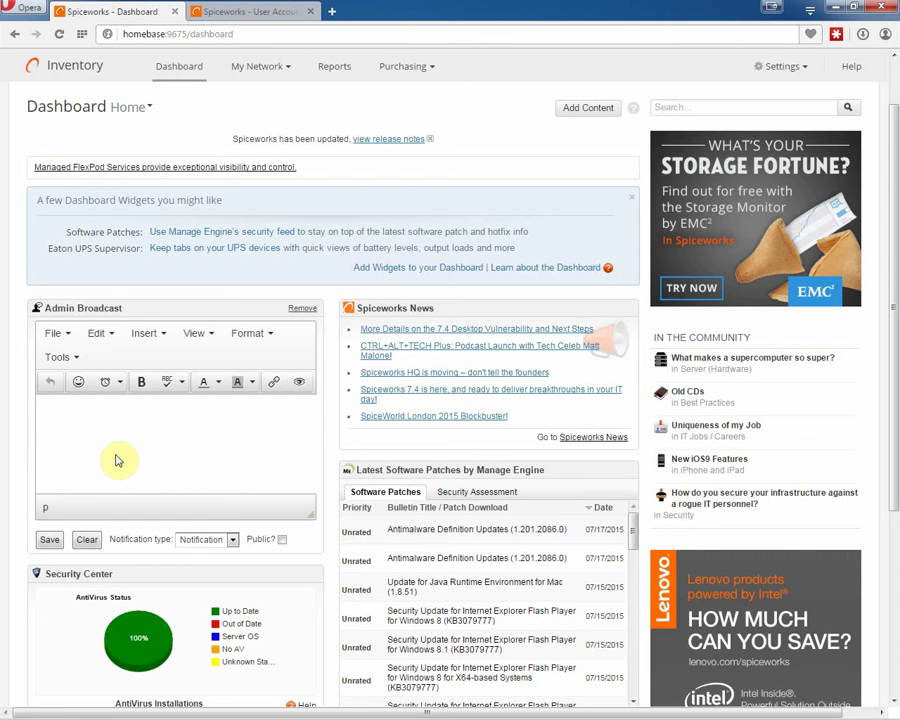
Publish a Notification broadcast saying the Citrix server will be rebooted this evening.
type("citrix server will be rebooted this evening.  Pleas")
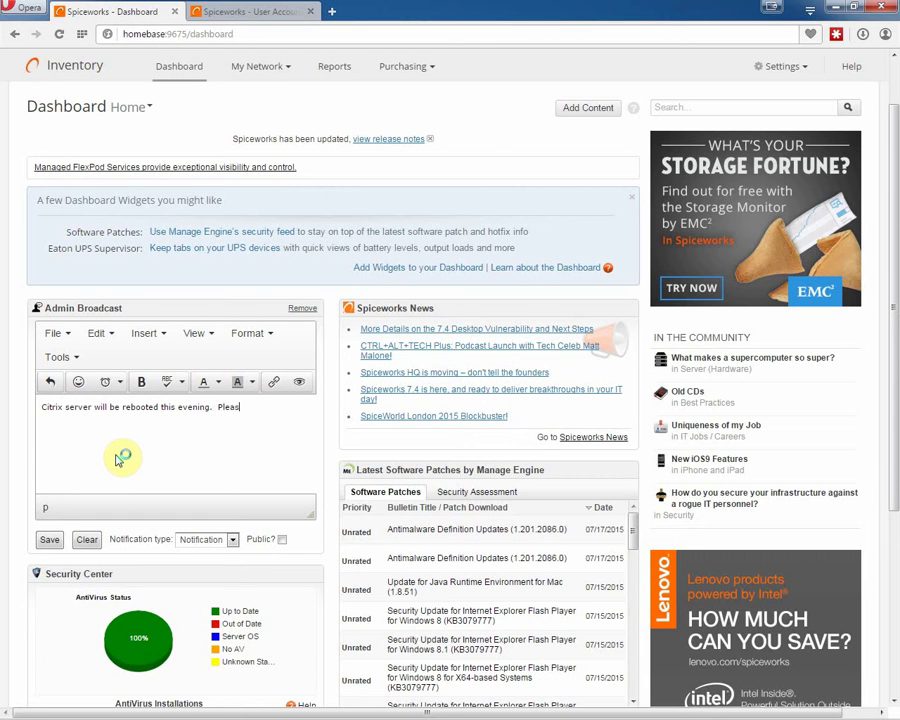
type("t your users know if they call in.")
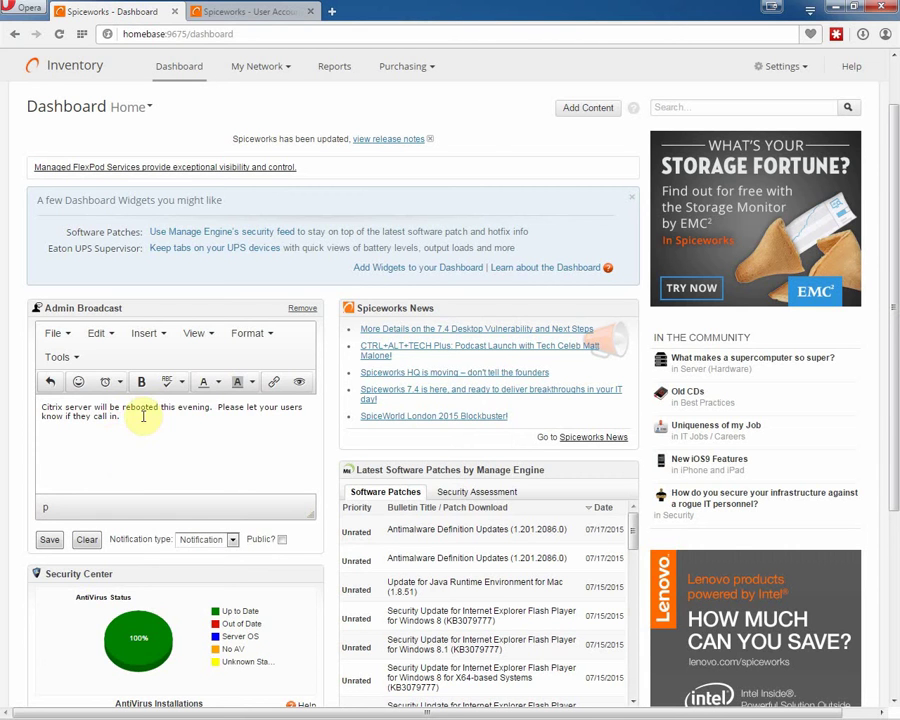
left_click(232, 539)
left_click(230, 545)
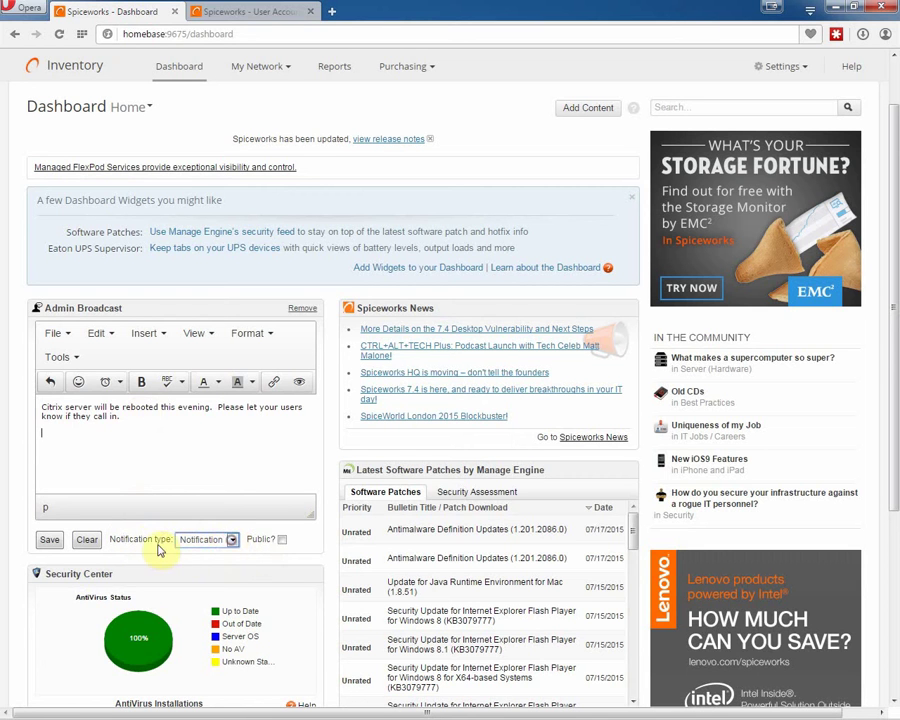
left_click(50, 542)
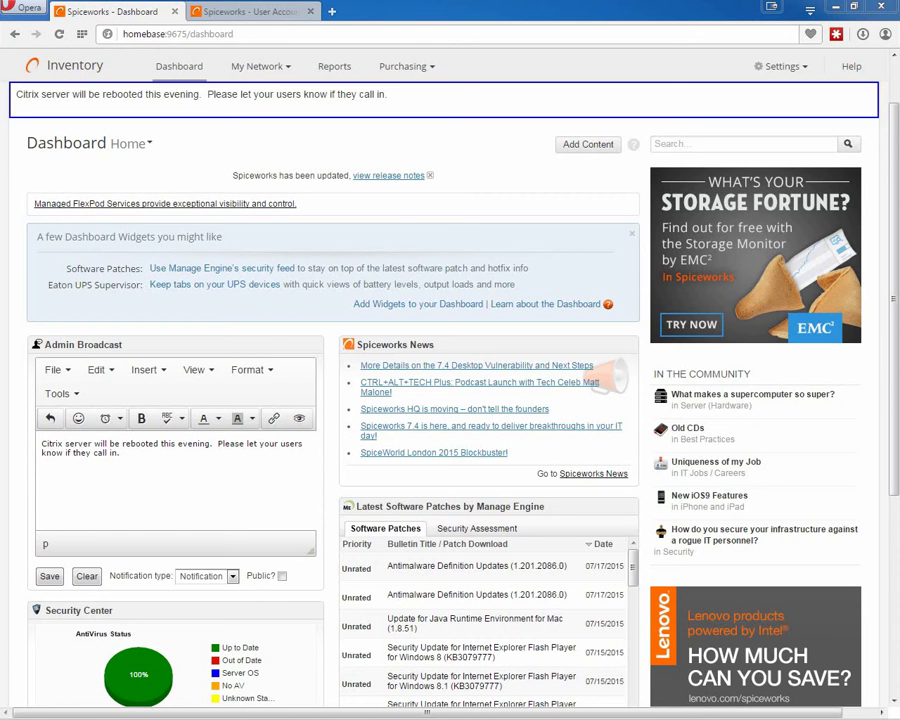
left_click_drag(0, 74, 372, 60)
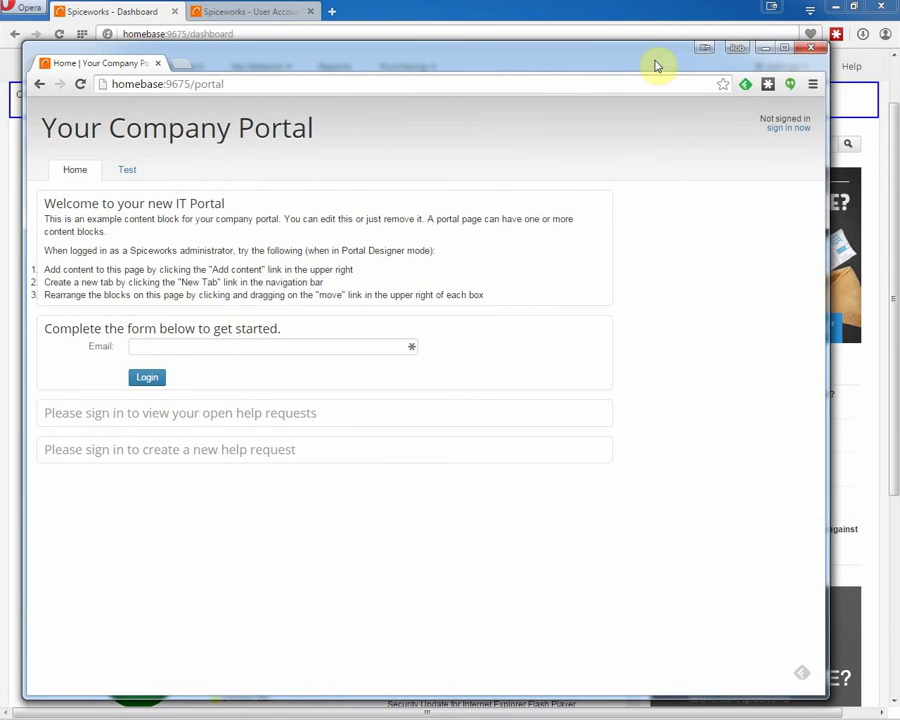
left_click_drag(655, 48, 0, 117)
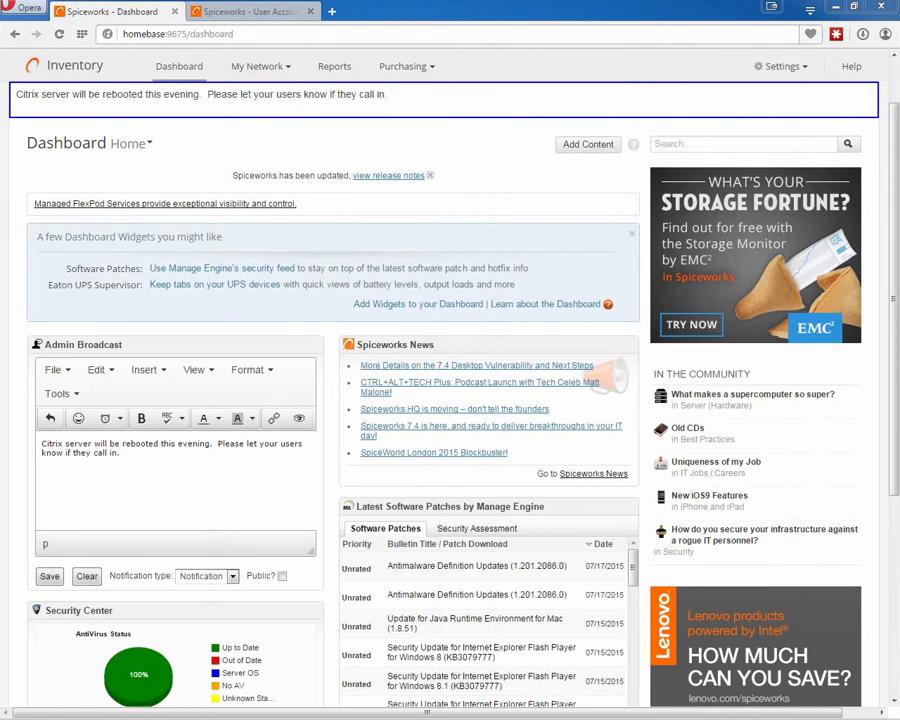
Insert the timestamp 2015-07-17 at 10:27:37 PM on a new line below the message.
left_click(129, 447)
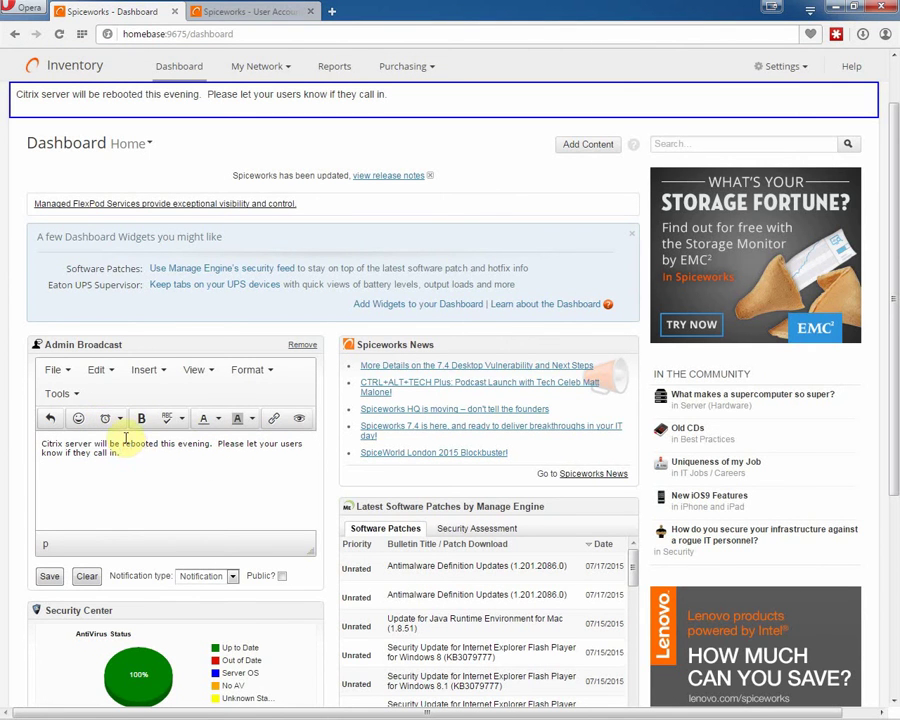
left_click(120, 420)
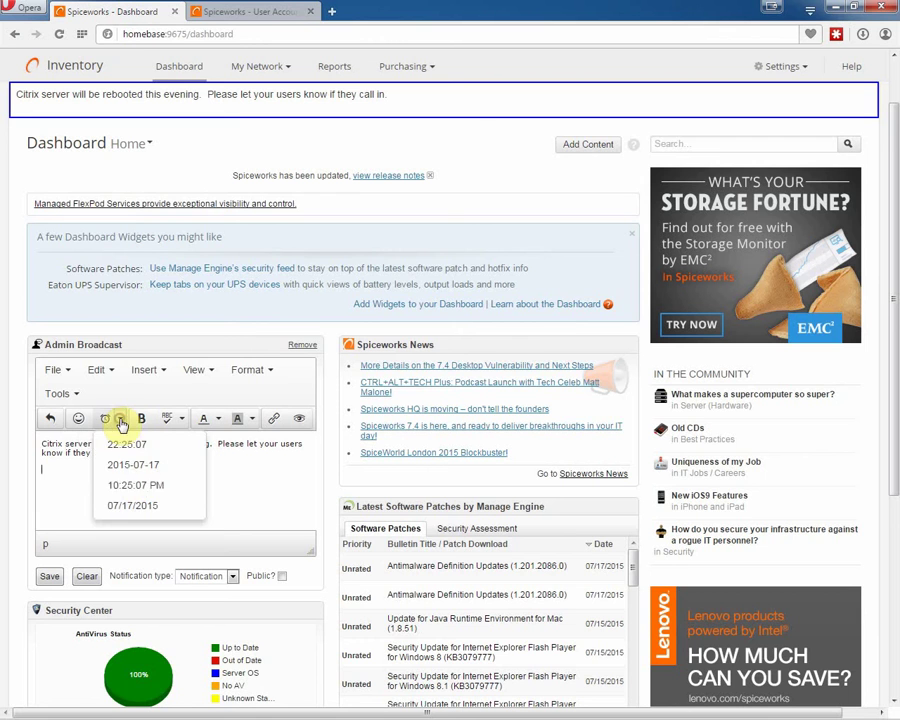
left_click(155, 466)
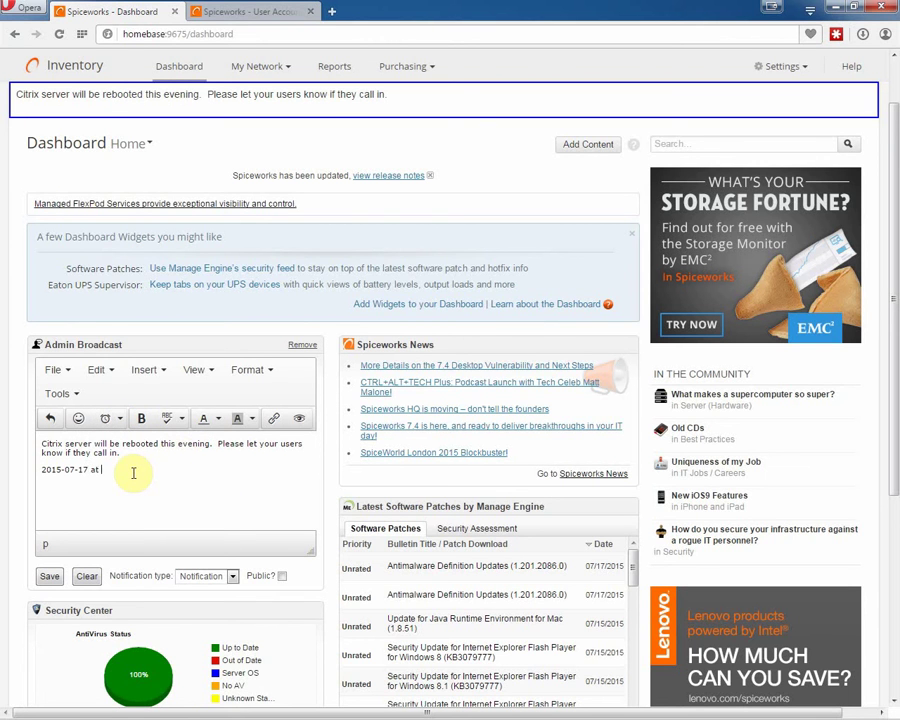
left_click(119, 418)
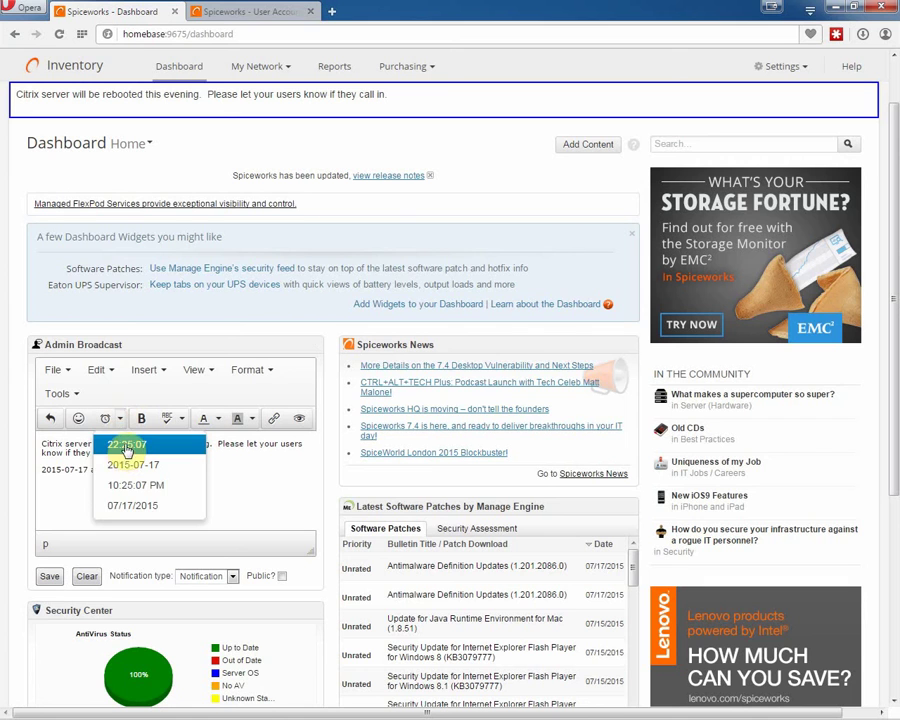
left_click(135, 485)
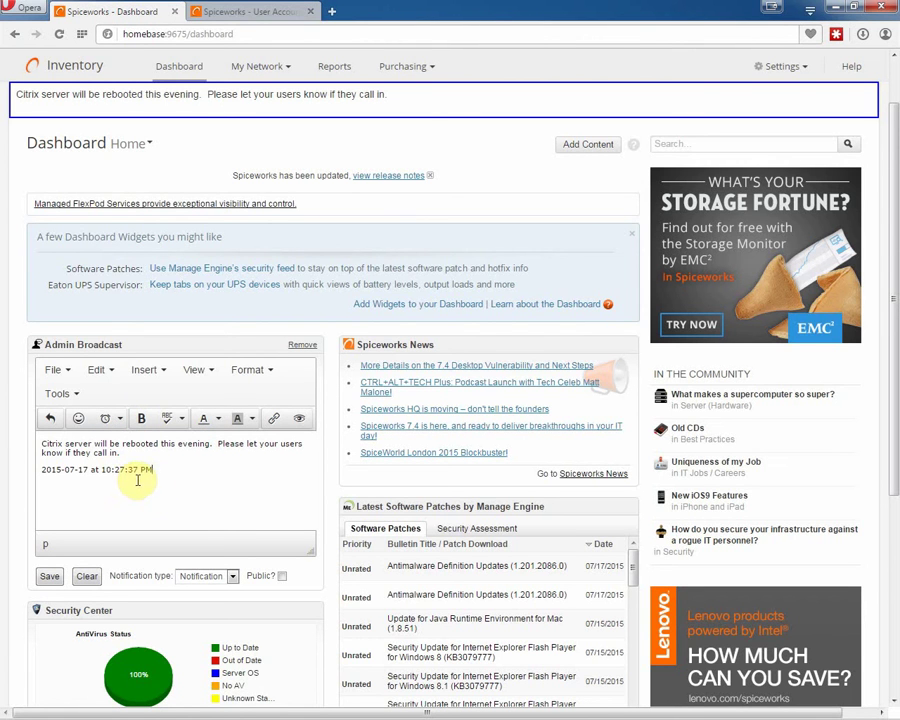
Make the timestamp line bold and red, then republish the banner.
left_click_drag(155, 469, 40, 469)
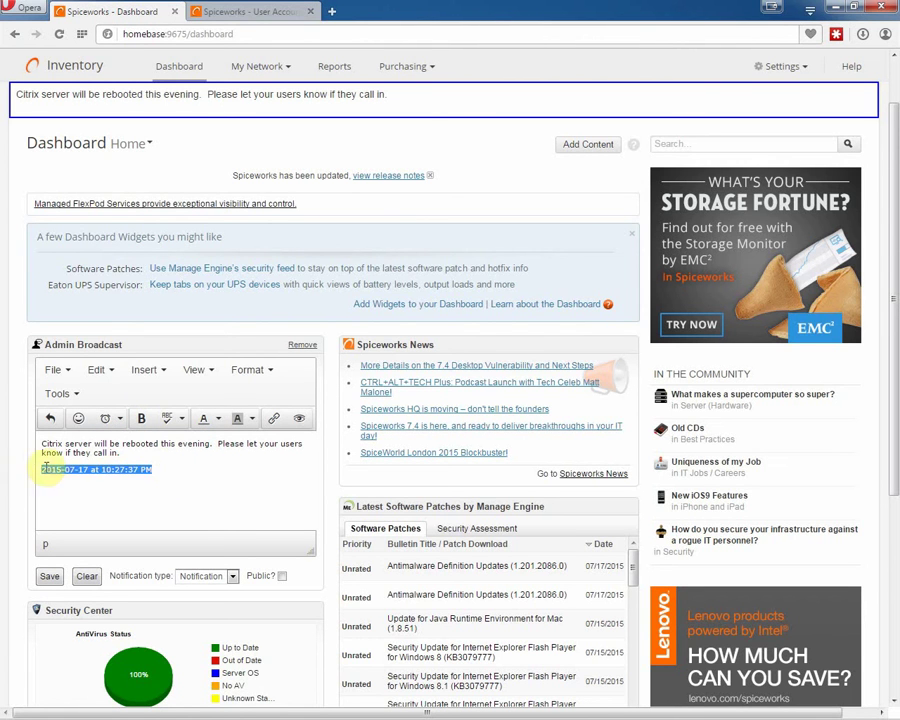
left_click(141, 418)
left_click(182, 419)
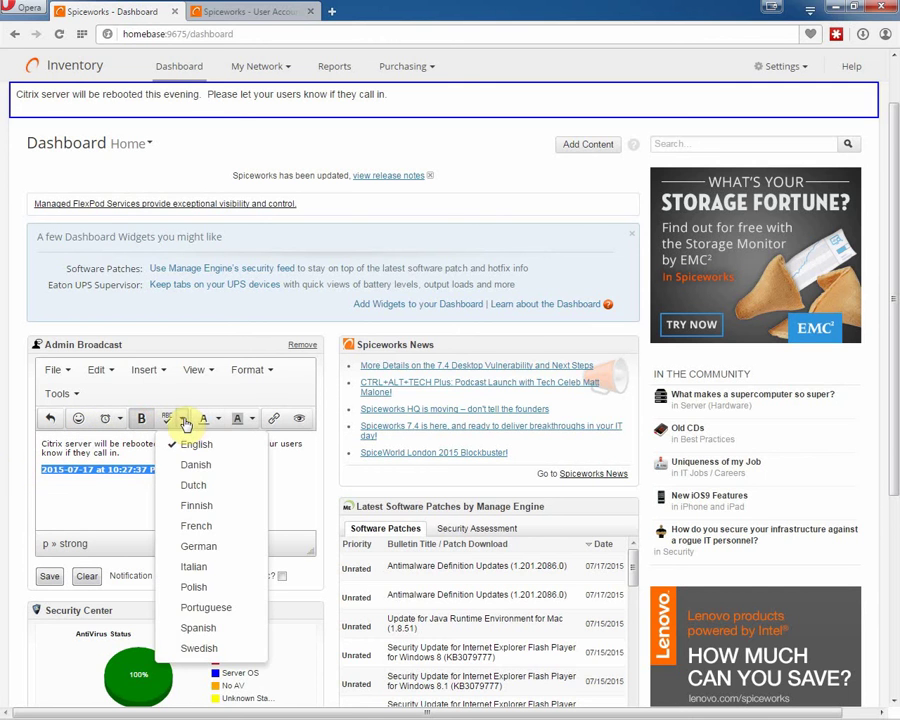
left_click(110, 510)
left_click(218, 418)
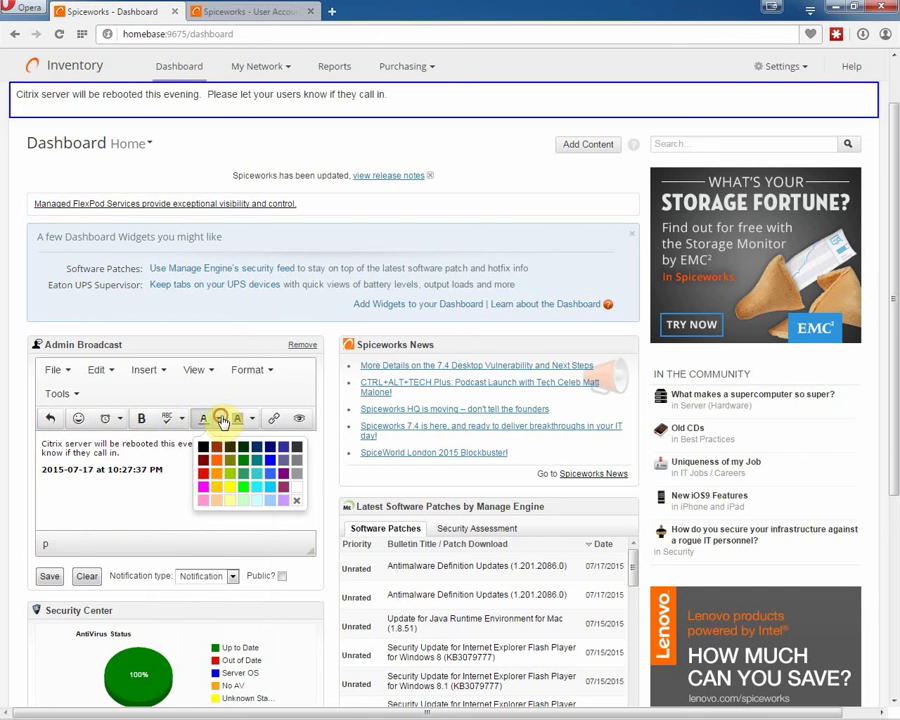
left_click(203, 472)
left_click(178, 468)
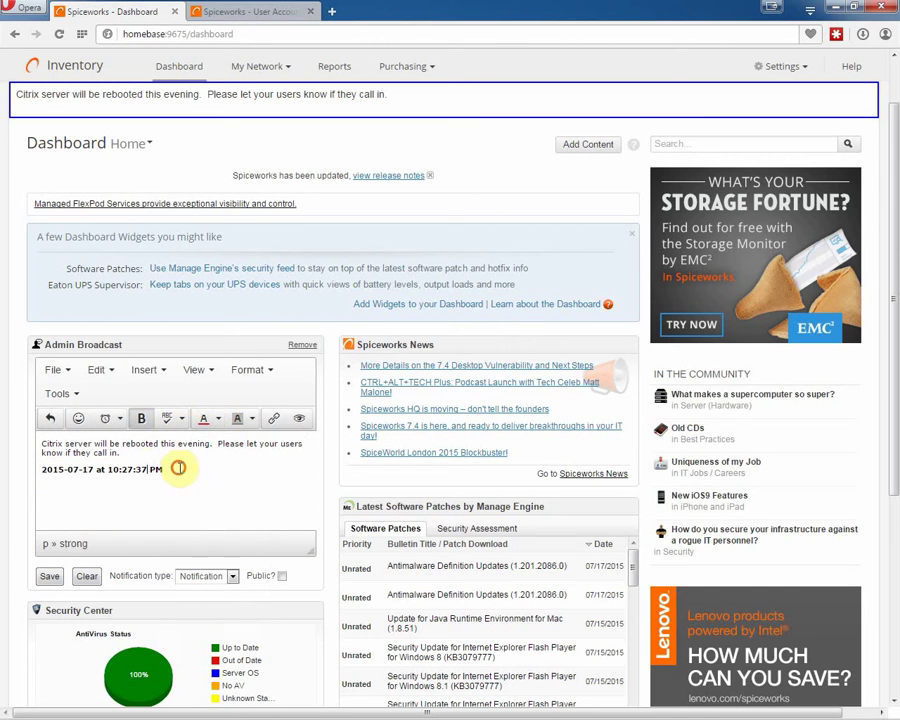
triple_click(178, 468)
left_click(203, 418)
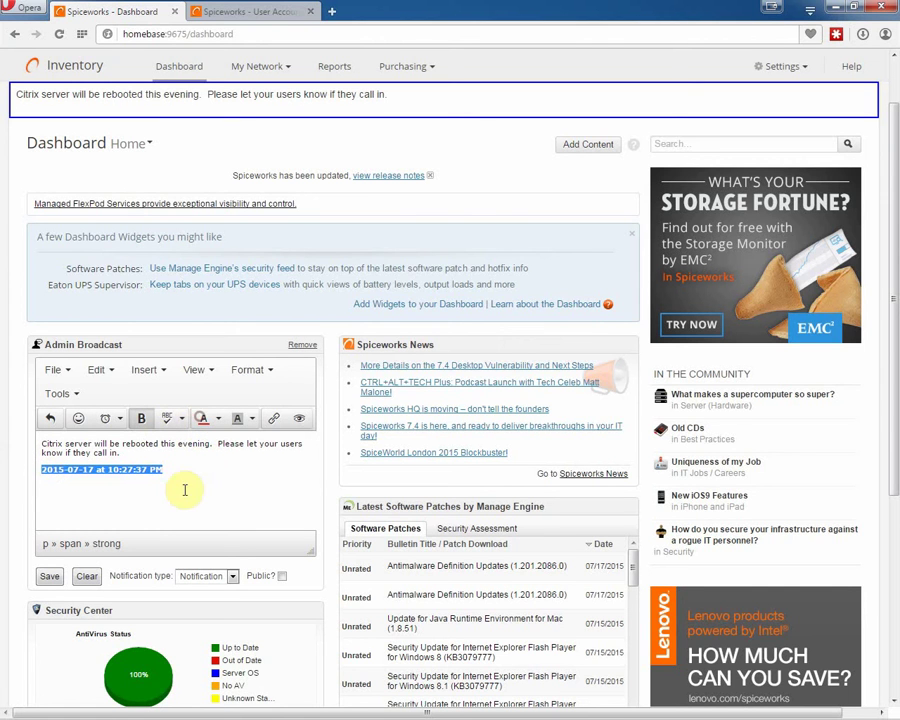
left_click(187, 470)
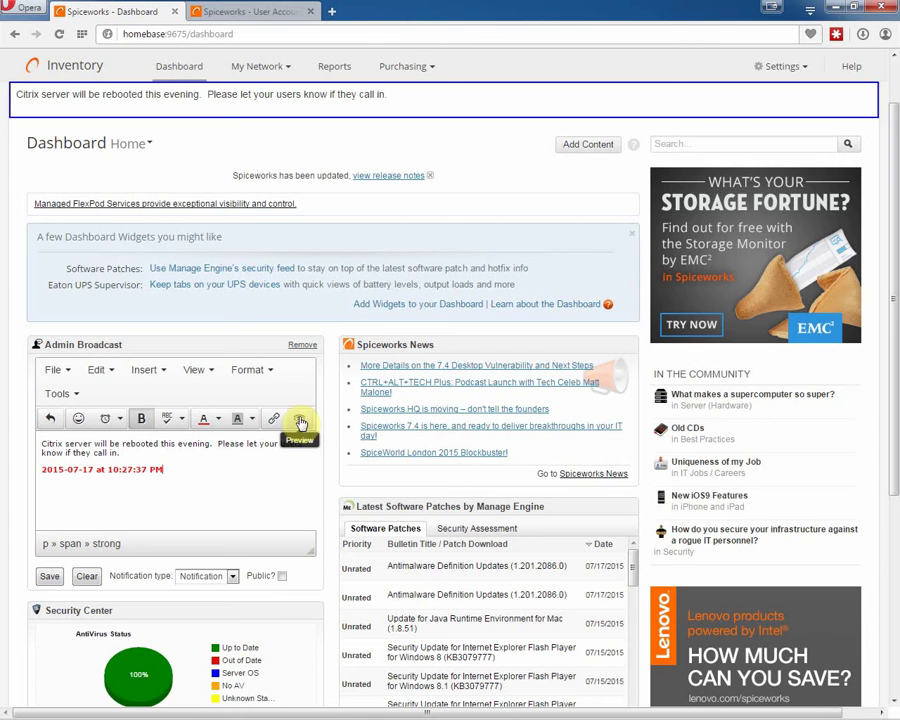
left_click(49, 580)
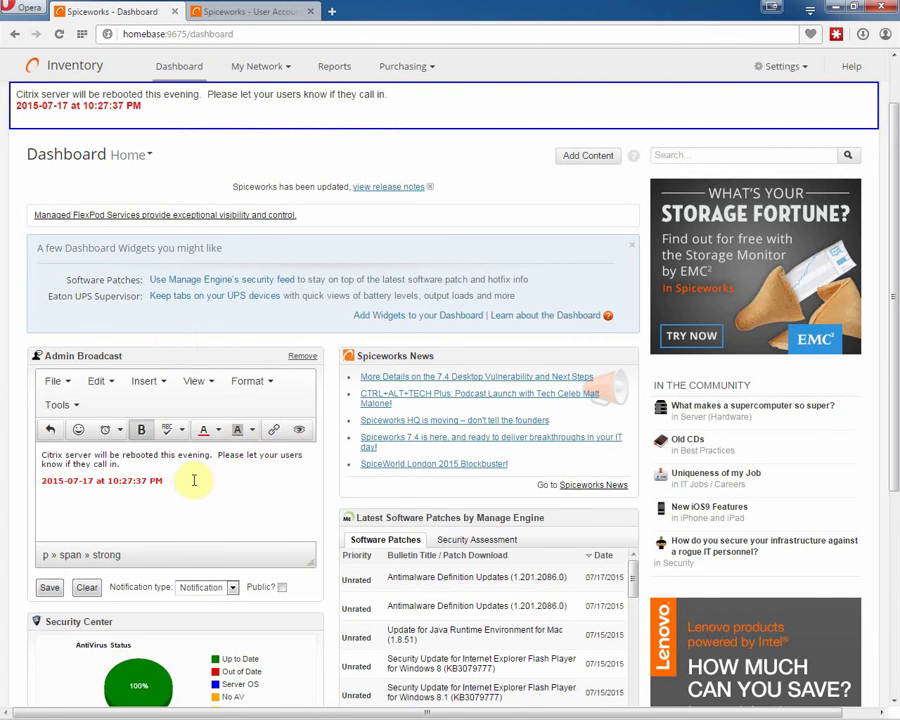
Replace the broadcast text with the Exchange server (Email) DOWN outage notice and select it all.
key("ctrl+a")
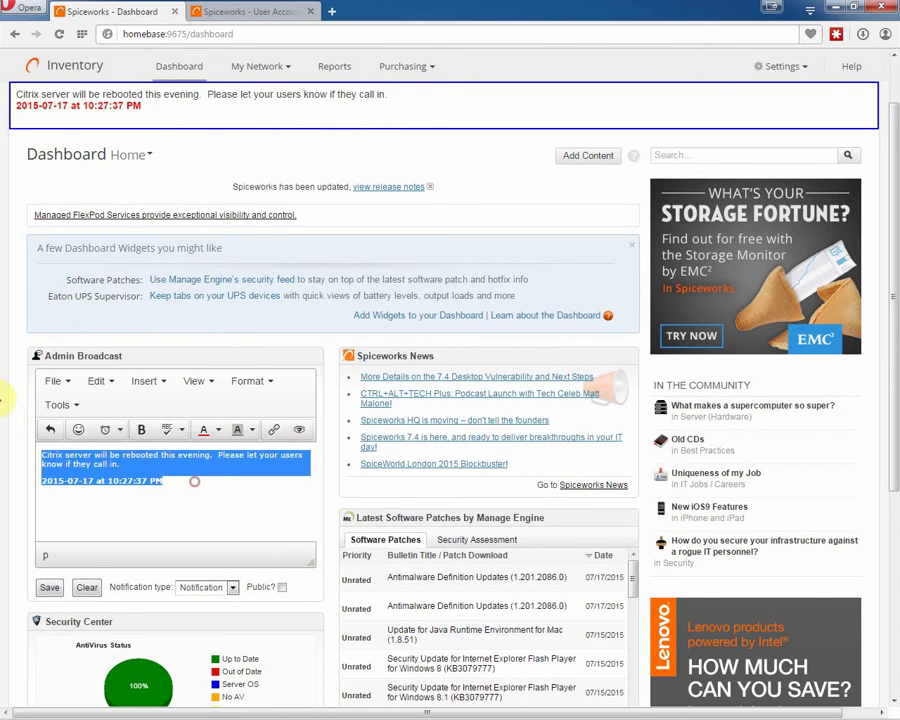
type("E")
key("Return")
type("xchange server (i.e. Email) is")
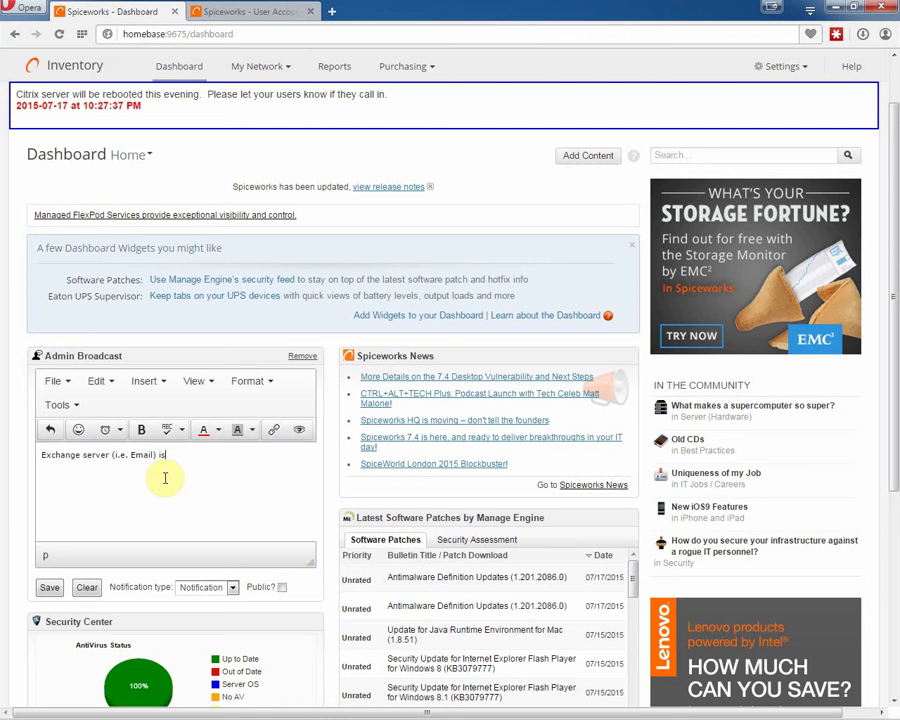
type("OWN.  If you want to log a ticket")
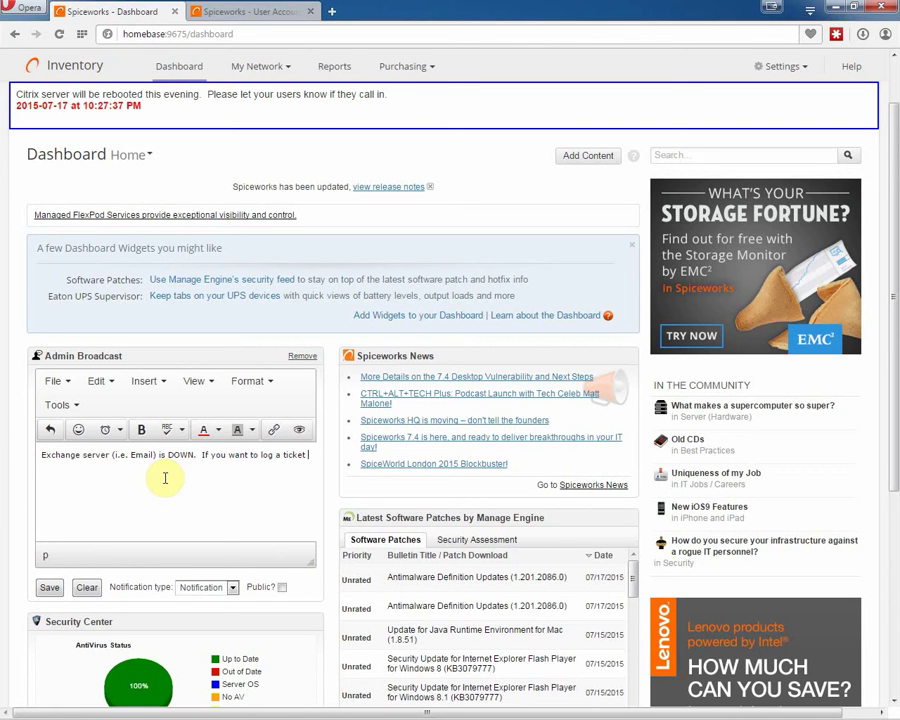
type("for this, you are welcome to, but this is PSA.")
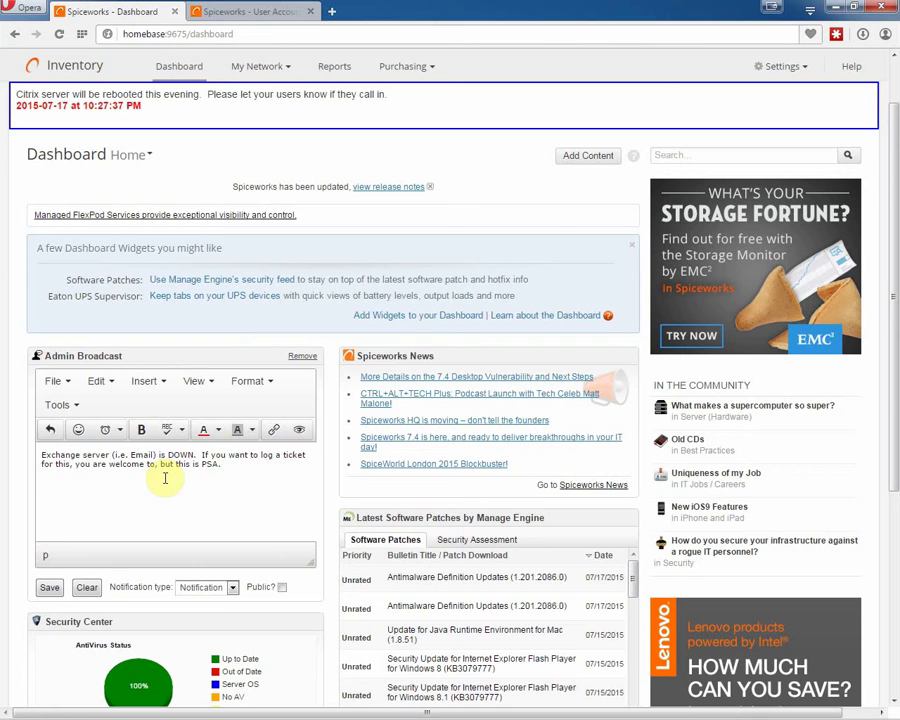
key("ctrl+a")
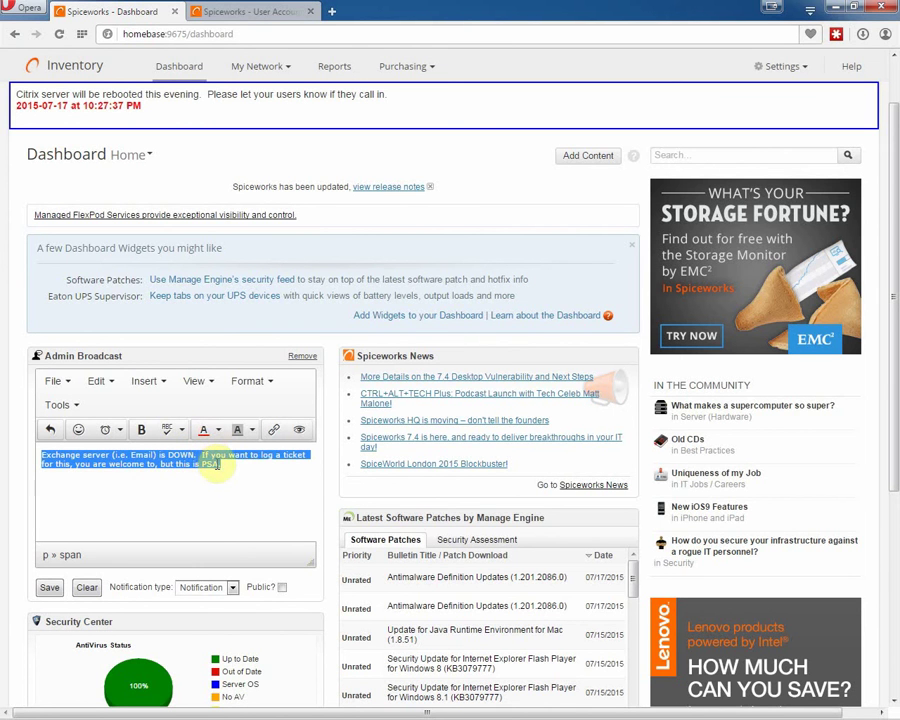
Make the red outage message bold and mark the broadcast Public.
key("ctrl+b")
left_click(227, 464)
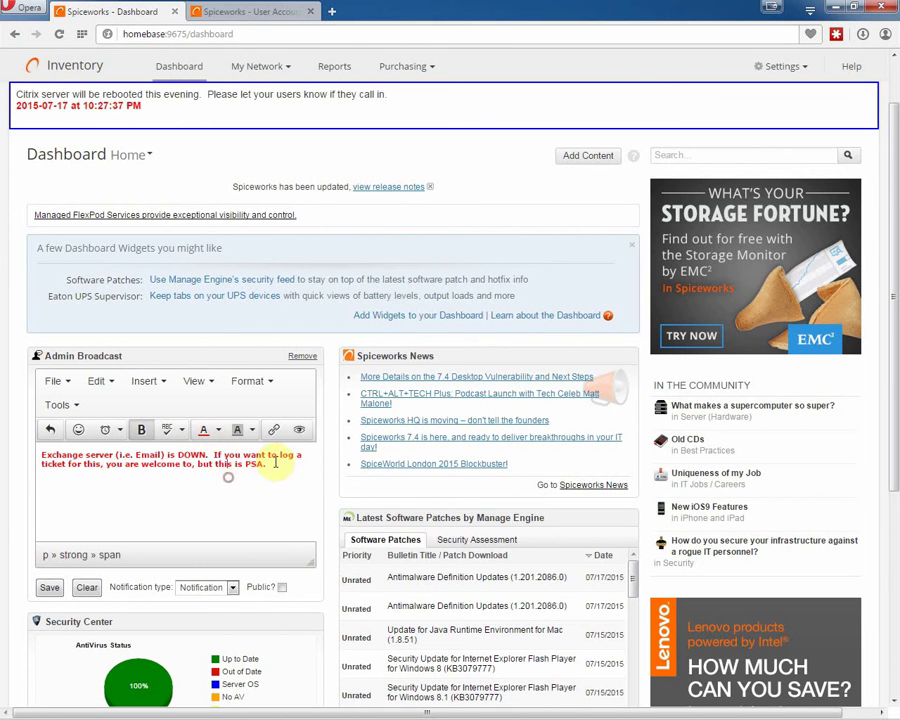
left_click(282, 587)
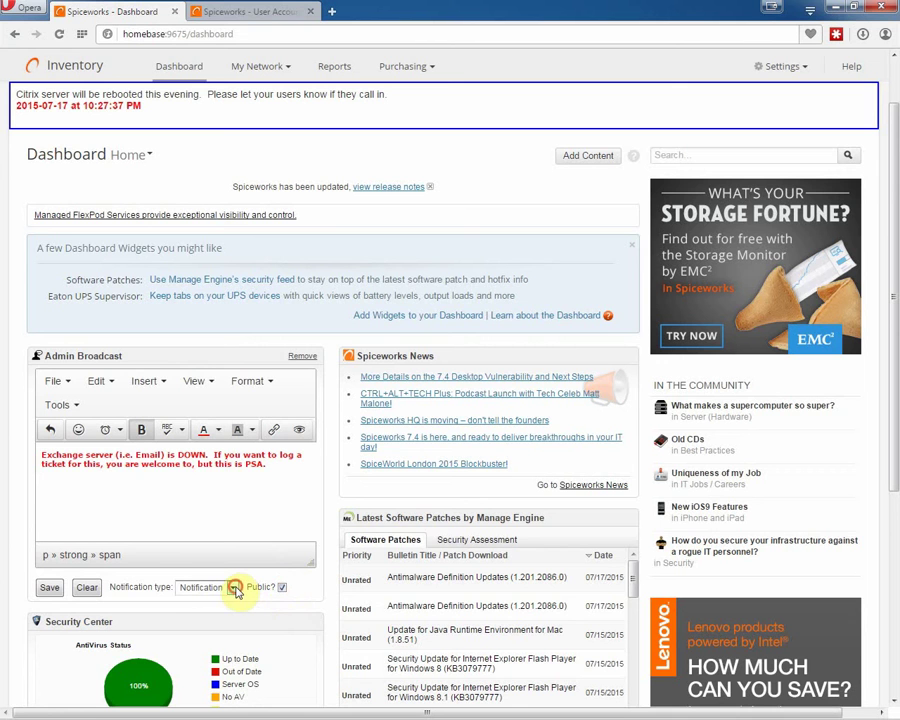
Set the notification type to Attention, then save and confirm publishing the broadcast.
left_click(234, 588)
left_click(222, 612)
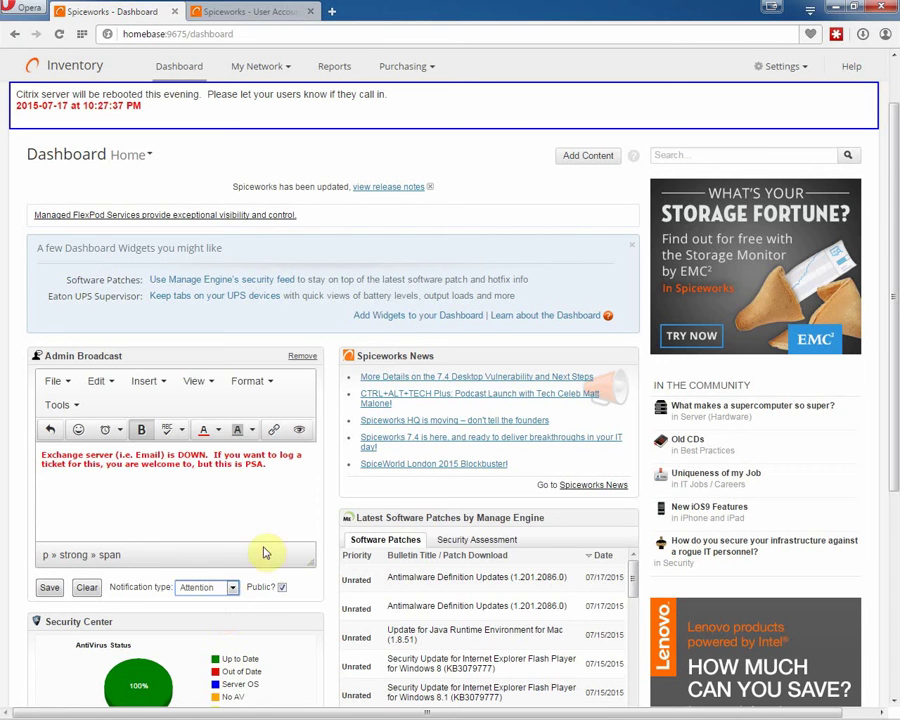
left_click(50, 590)
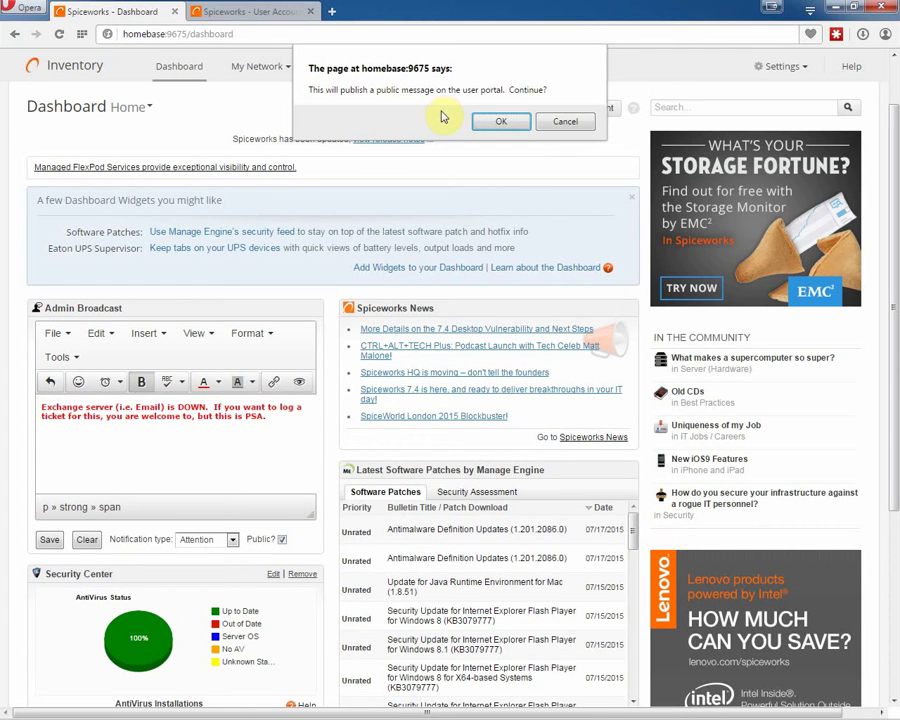
left_click(504, 123)
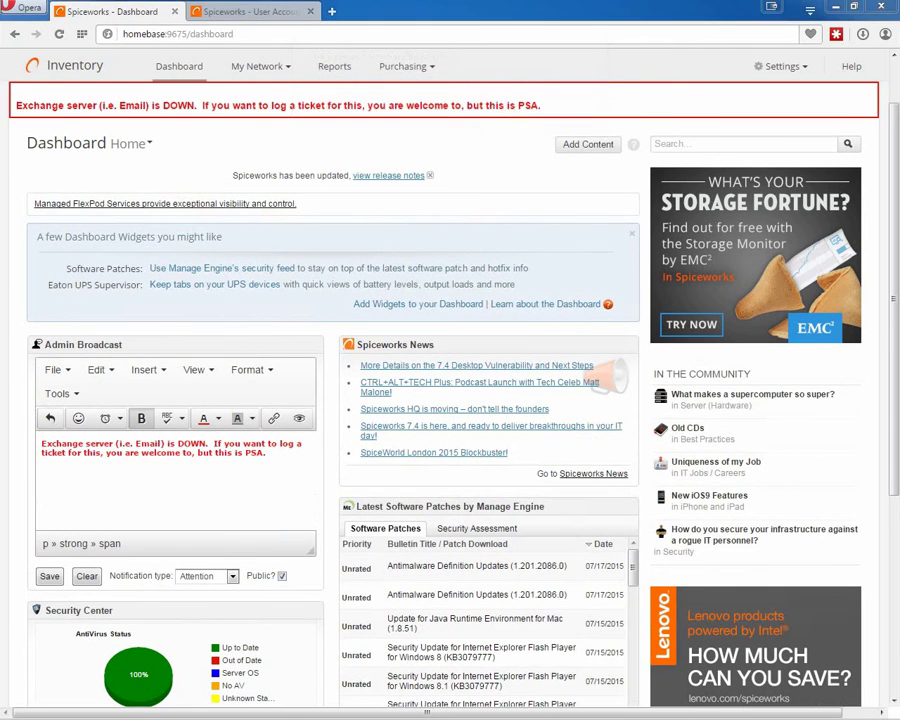
Put the Chrome user portal at top-left and the resized Opera dashboard beside it.
left_click_drag(0, 84, 537, 28)
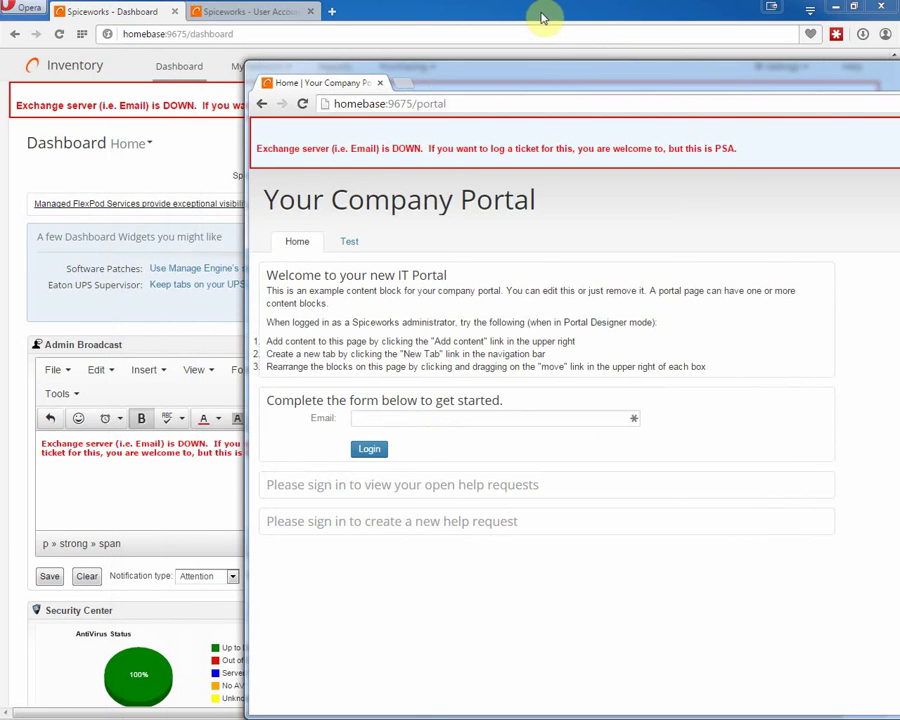
left_click_drag(540, 17, 538, 18)
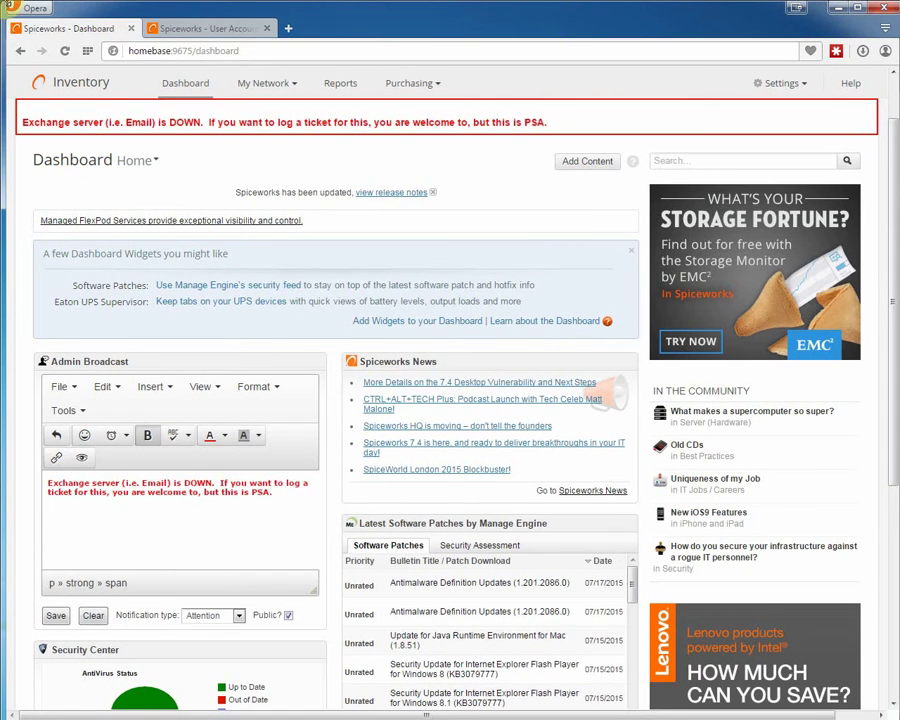
left_click_drag(10, 12, 397, 188)
left_click_drag(405, 75, 216, 14)
left_click(852, 212)
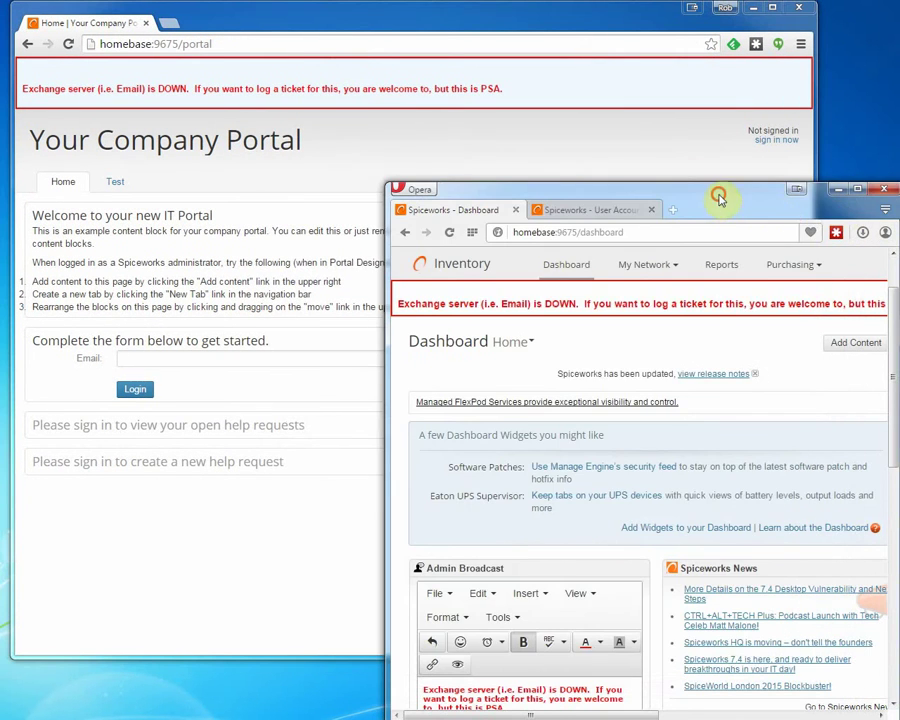
left_click_drag(717, 195, 593, 147)
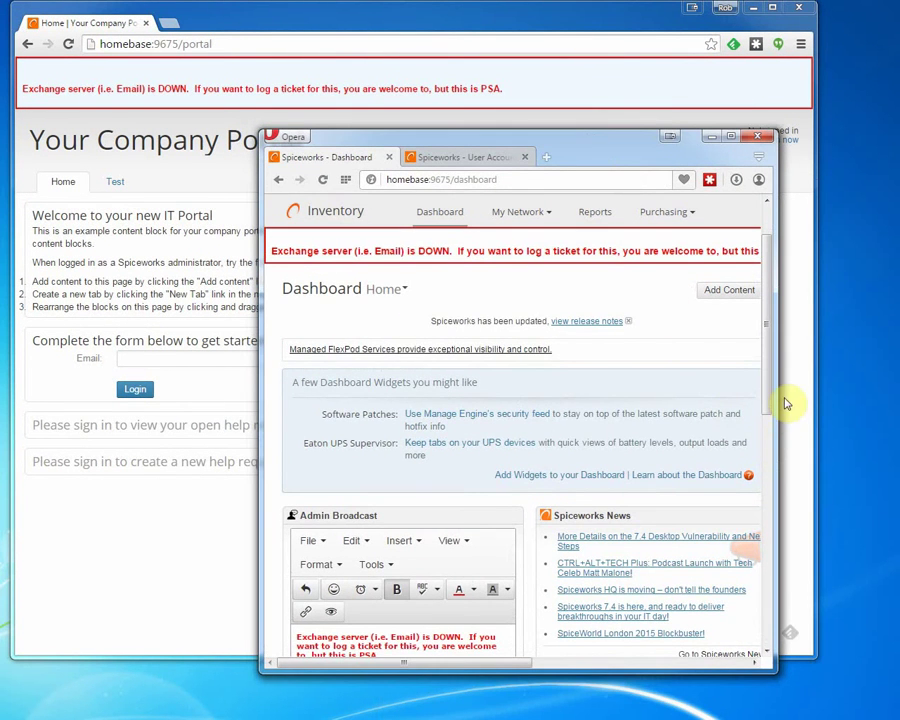
left_click_drag(772, 377, 759, 507)
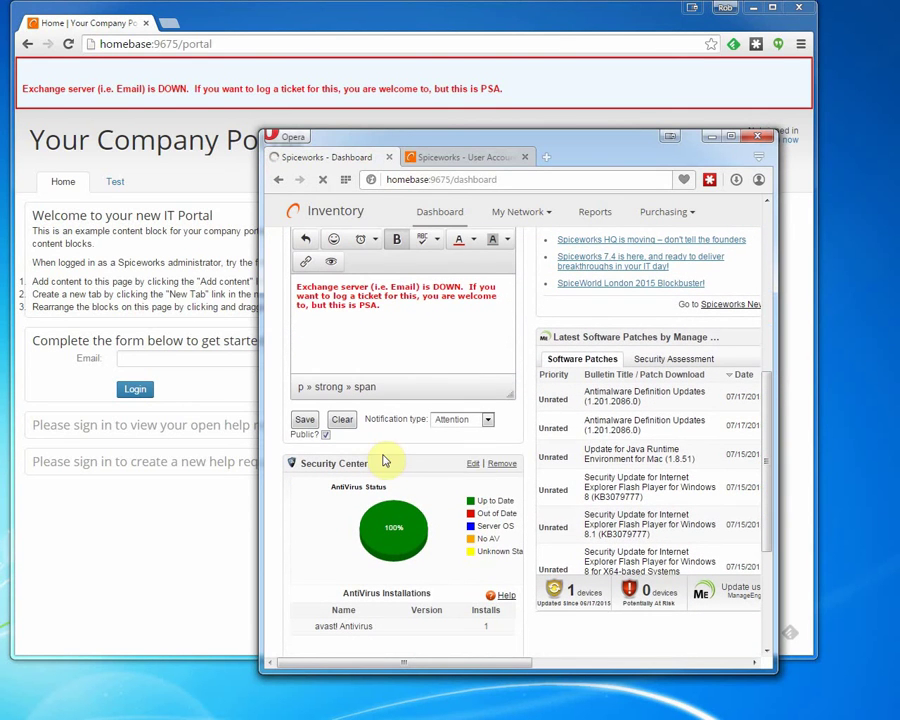
Clear the Exchange-down broadcast and check that both banners are gone.
left_click(340, 424)
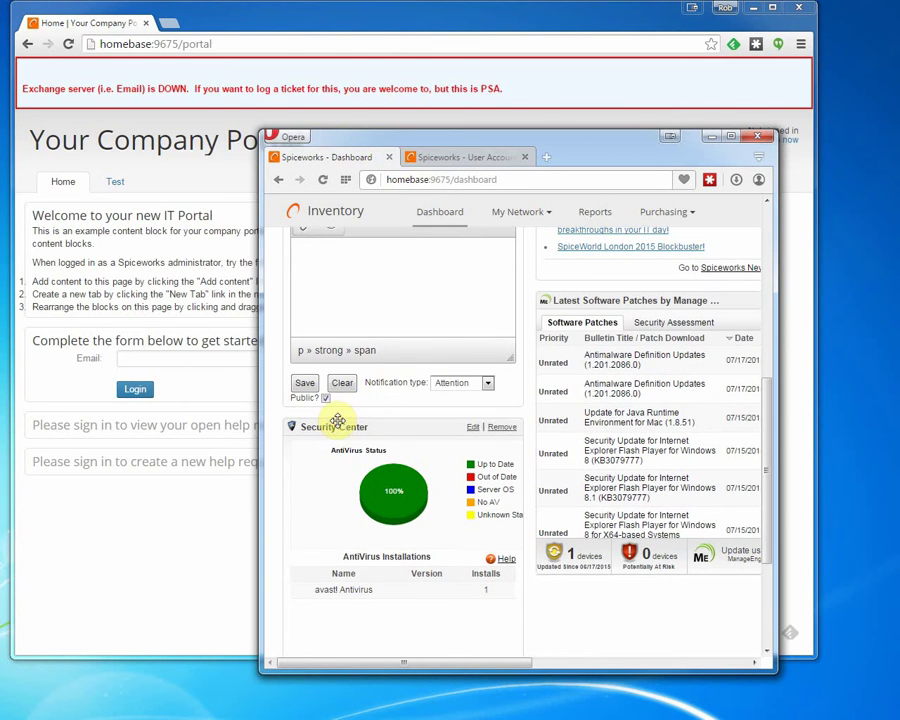
left_click_drag(766, 424, 756, 250)
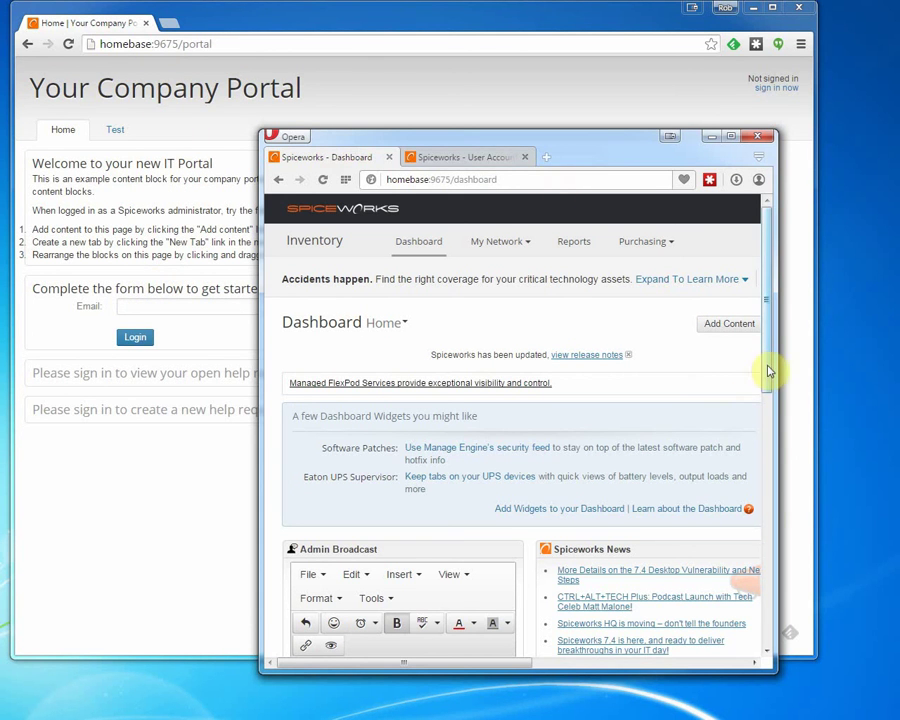
left_click_drag(769, 367, 779, 527)
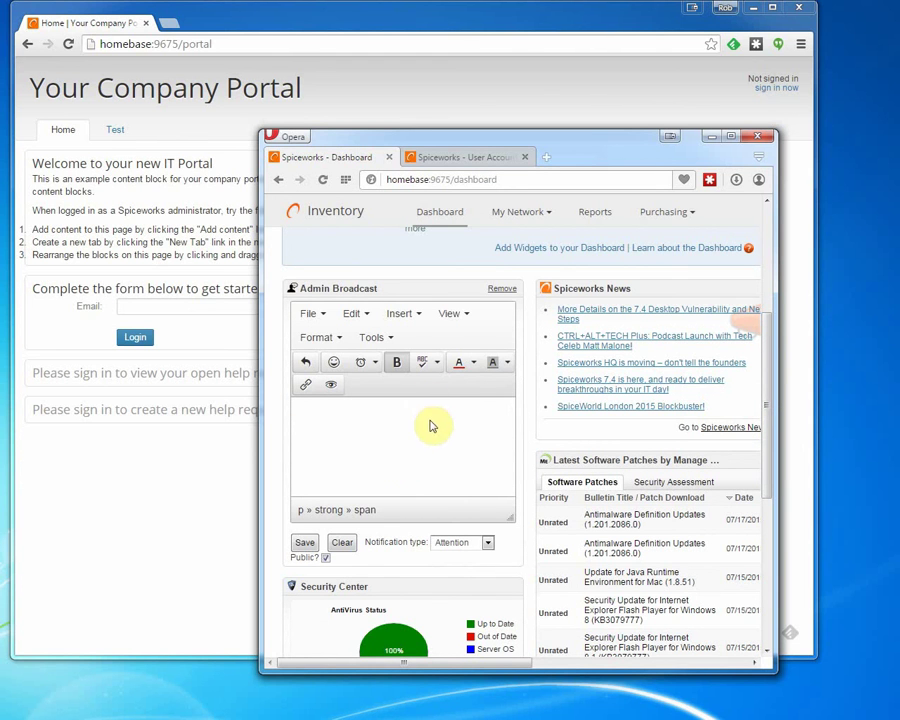
Try adding a second Admin Broadcast widget, dismiss the too-many warning, and close the list.
left_click(432, 427)
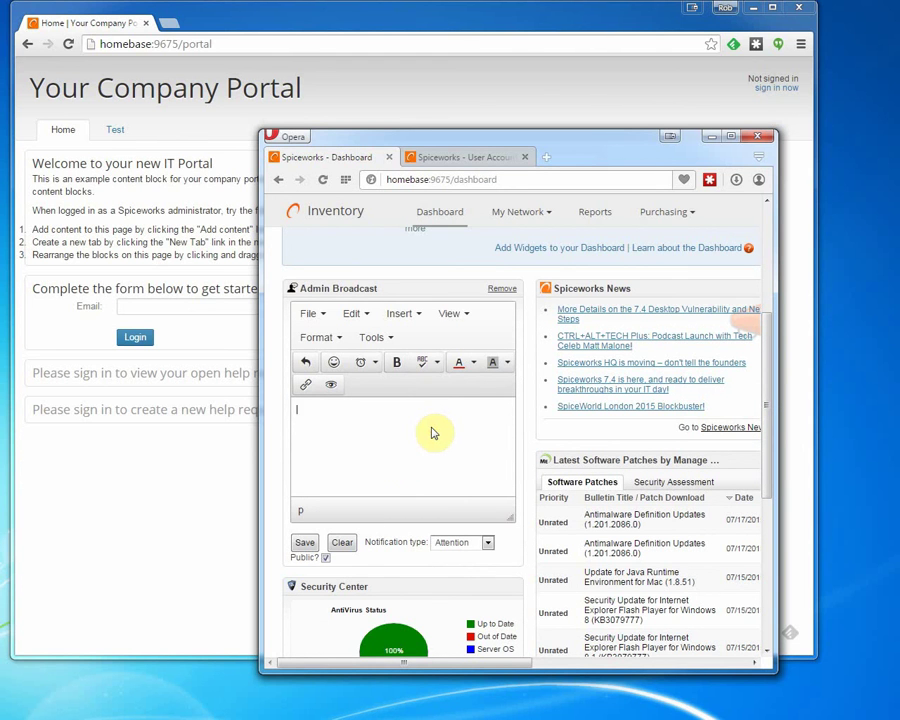
left_click_drag(770, 402, 761, 337)
left_click(727, 275)
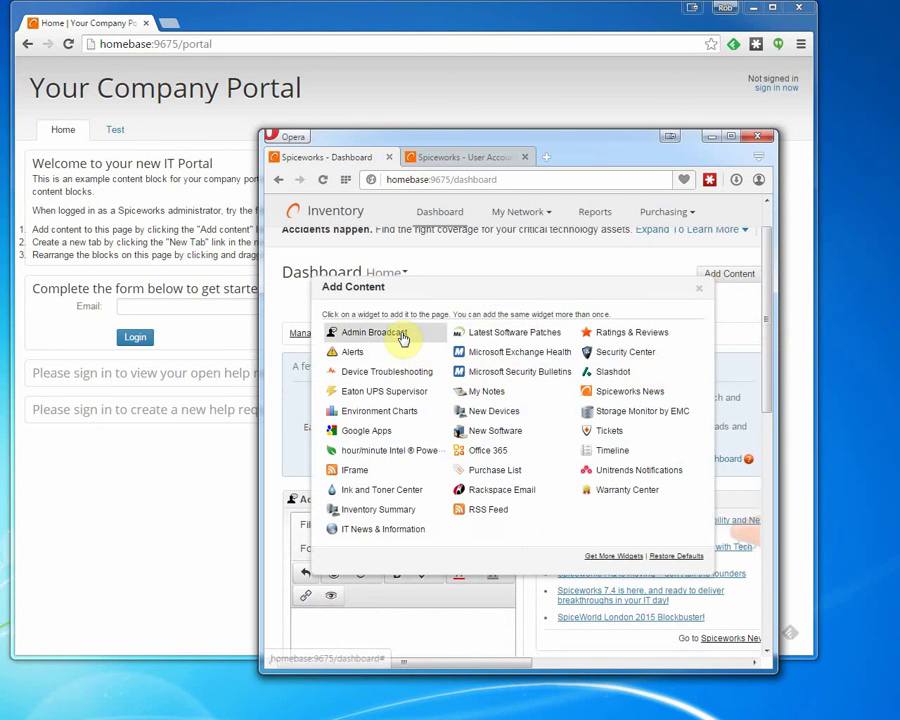
left_click(403, 339)
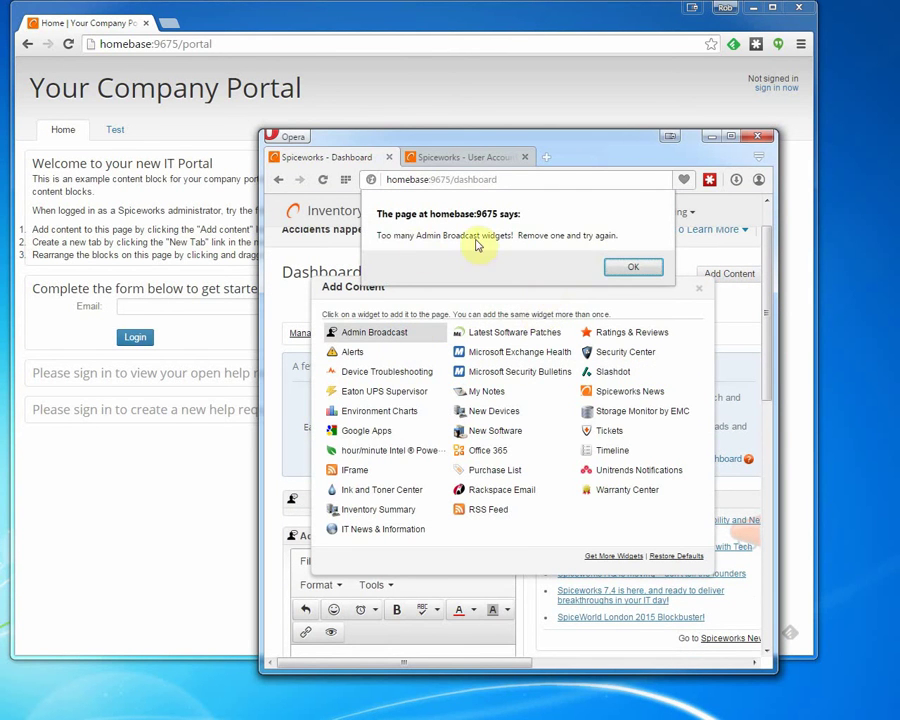
left_click(630, 268)
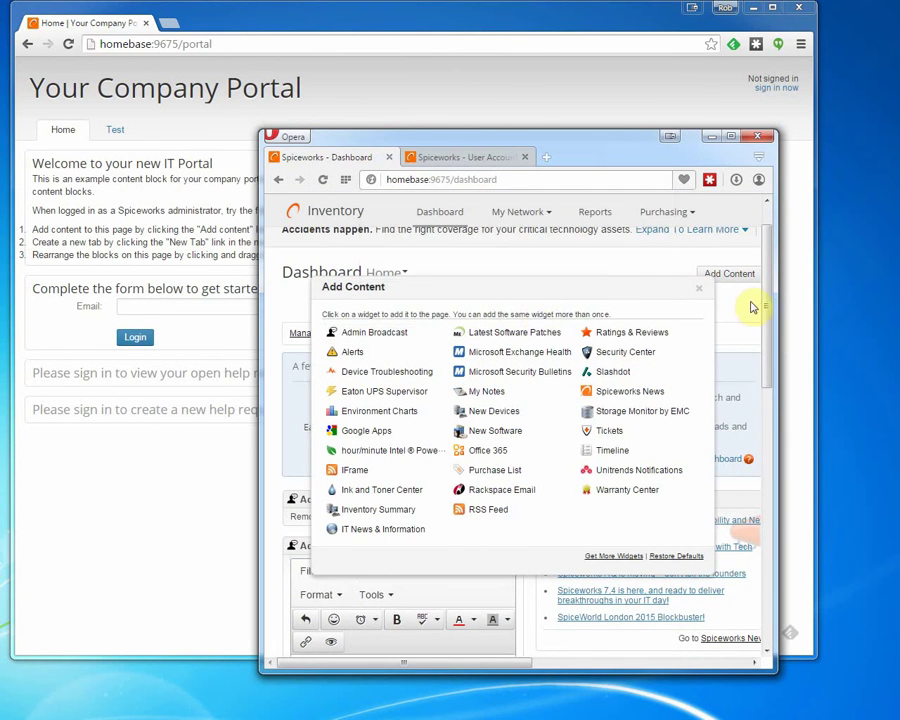
left_click(699, 288)
Remove the extra Admin Broadcast widget and confirm the removal.
left_click_drag(766, 307, 772, 352)
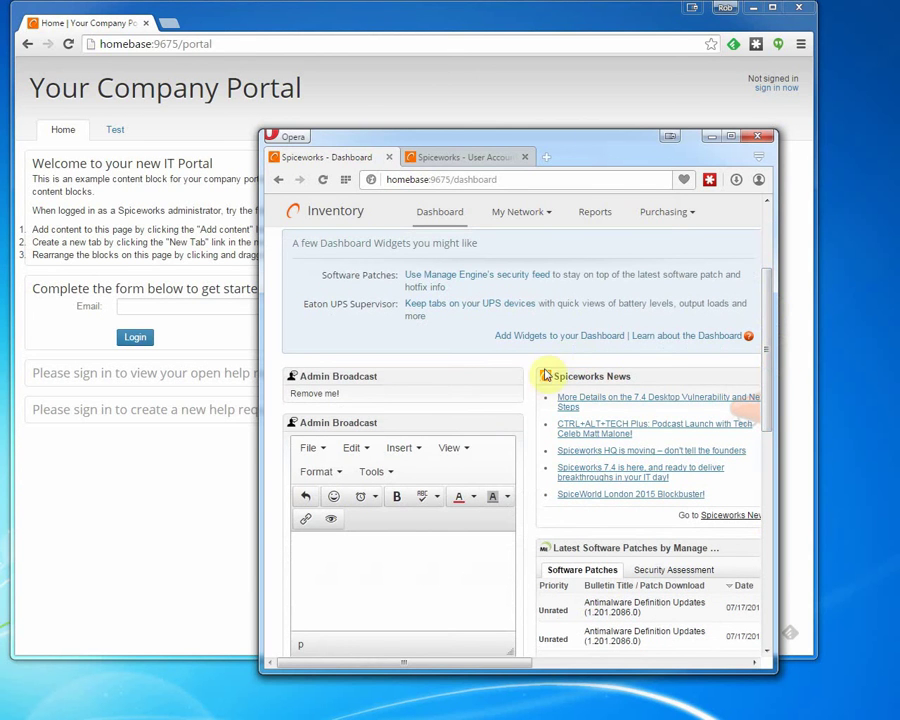
left_click(508, 377)
left_click(583, 268)
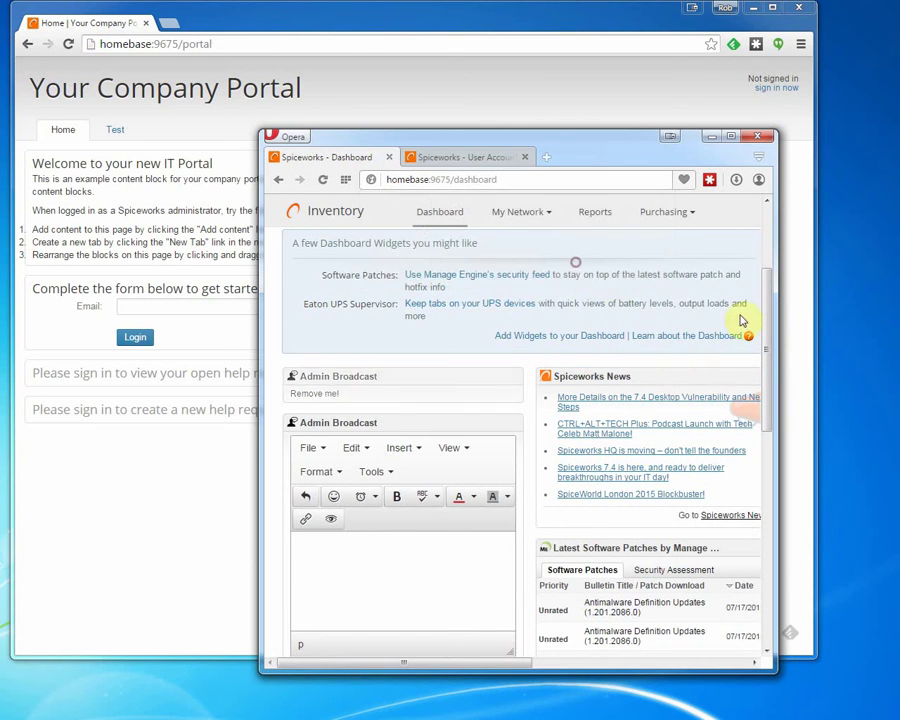
Browse the broadcast editor's File, Edit, Insert and View menus.
mouse_move(763, 345)
left_mouse_down()
mouse_move(767, 382)
mouse_move(766, 366)
left_mouse_up()
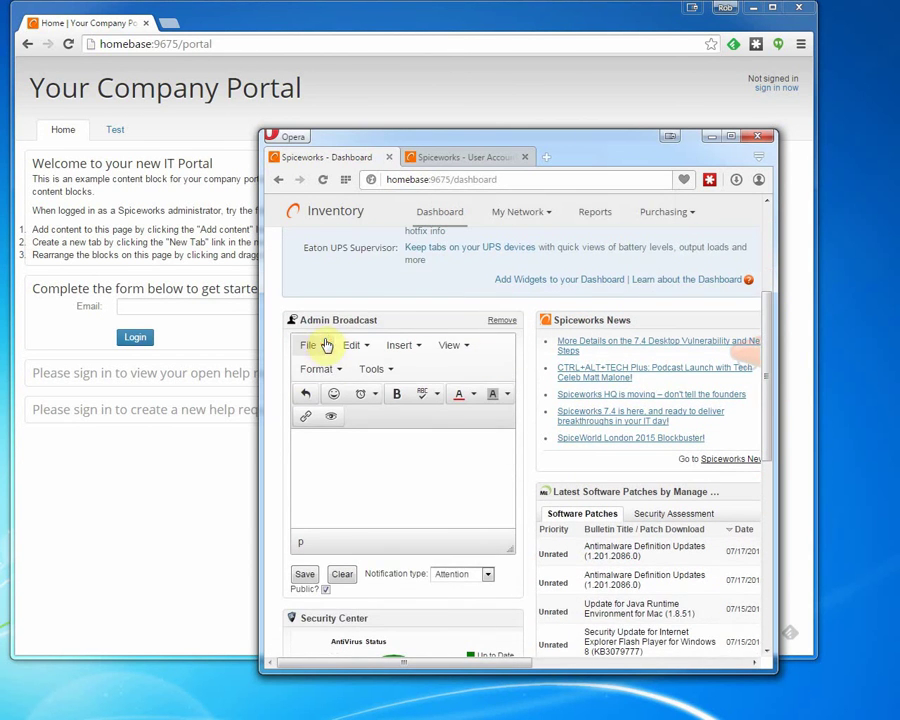
left_click(324, 345)
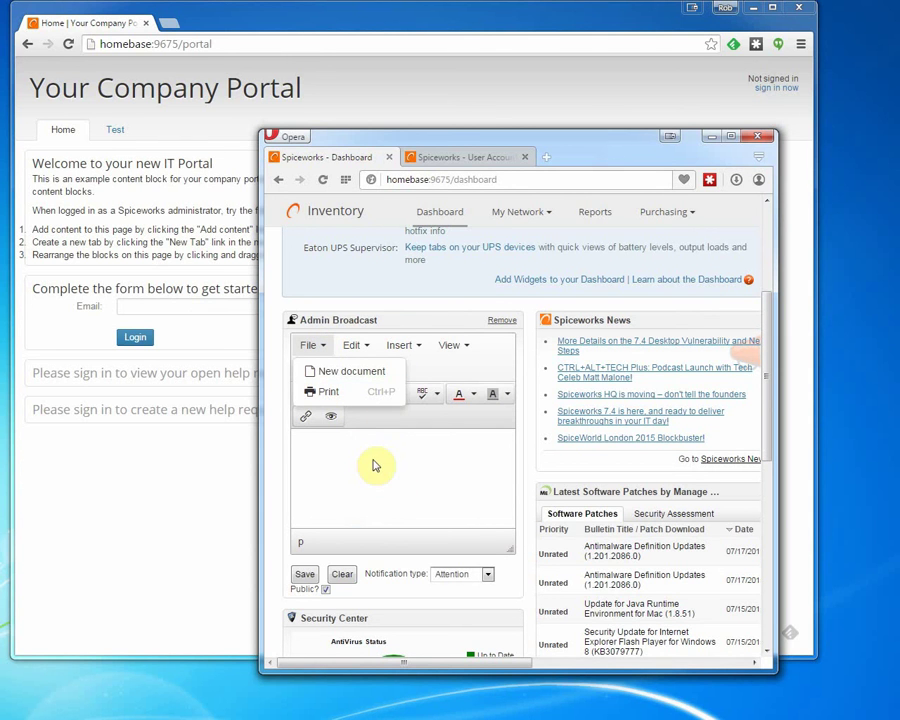
left_click(366, 345)
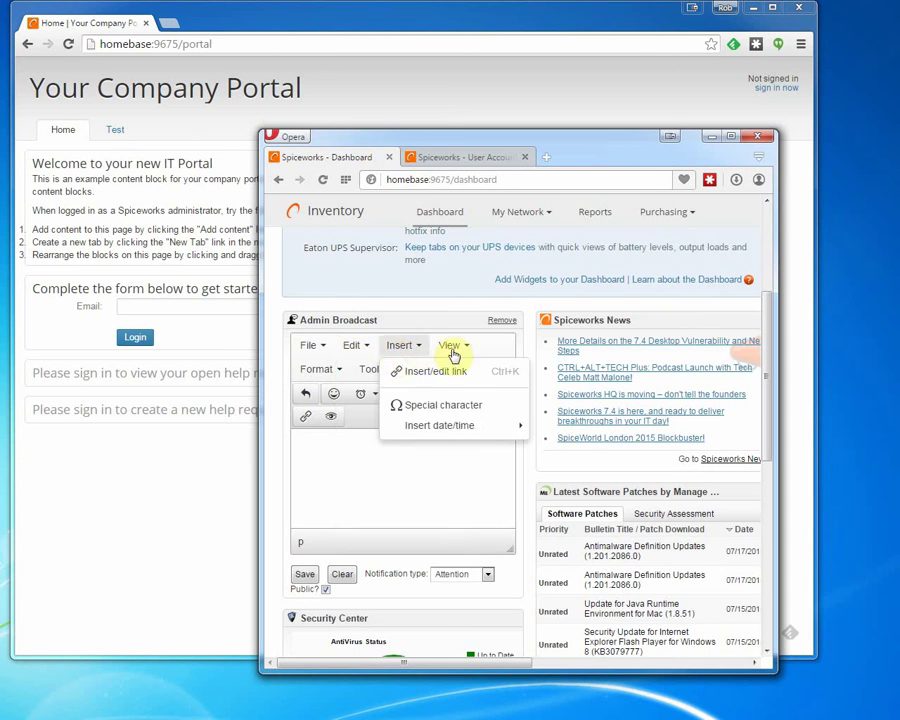
left_click(377, 486)
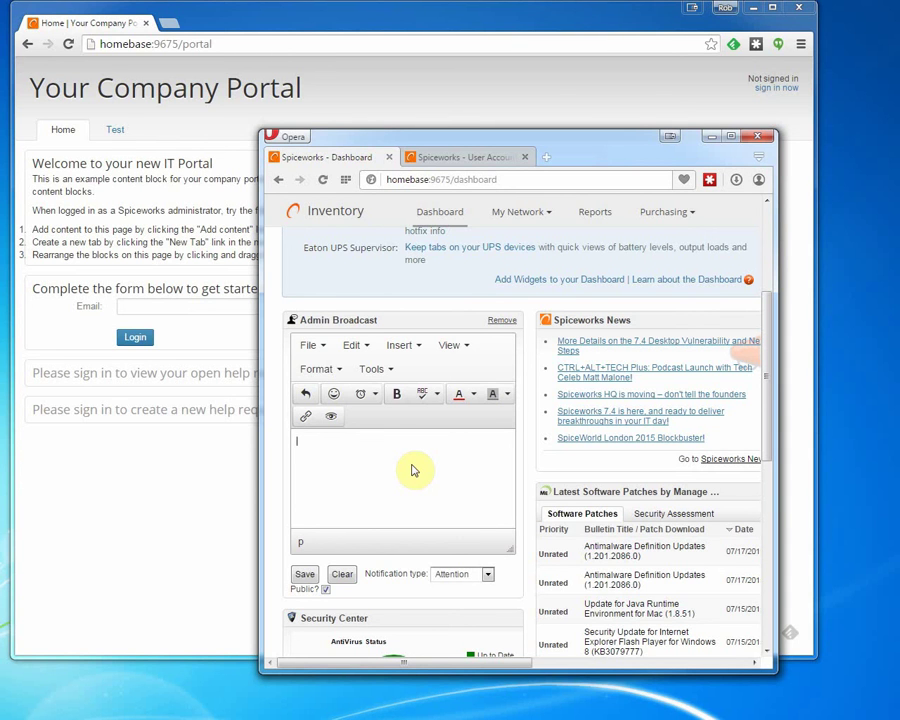
left_click(414, 470)
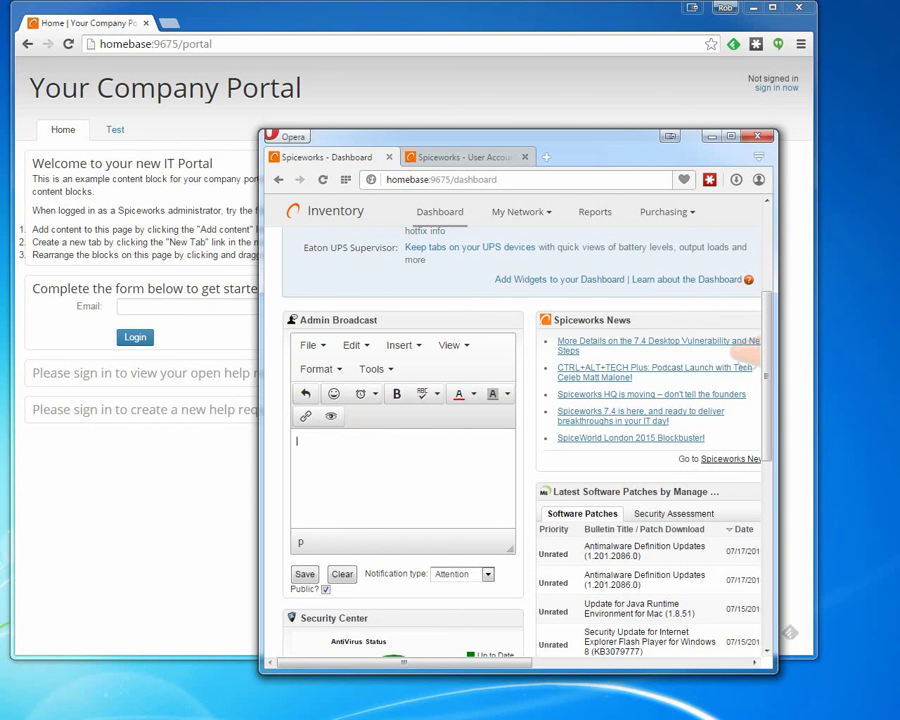